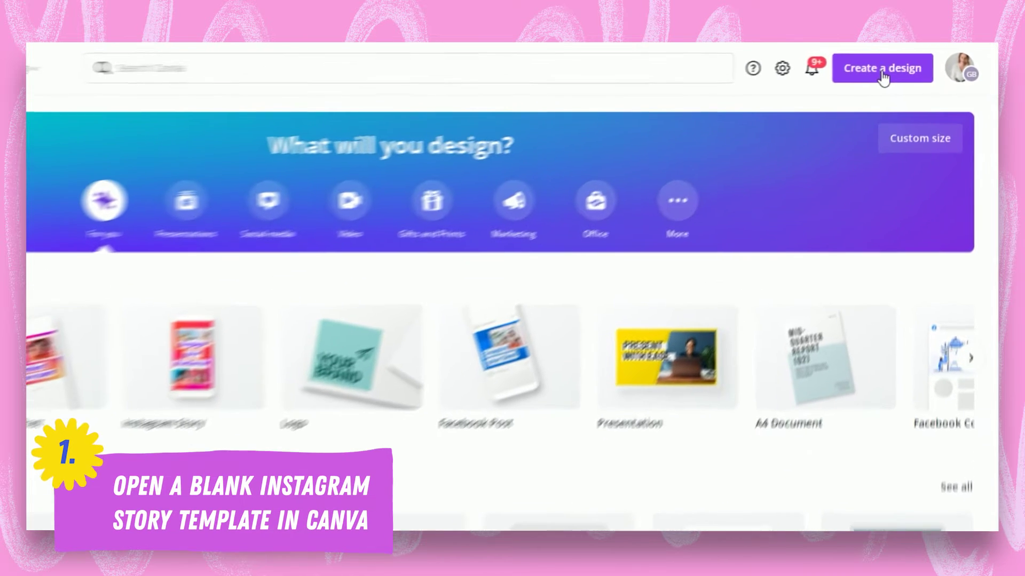
Step: Create a new Instagram Story design, searching the design types for "instagram"
click(910, 66)
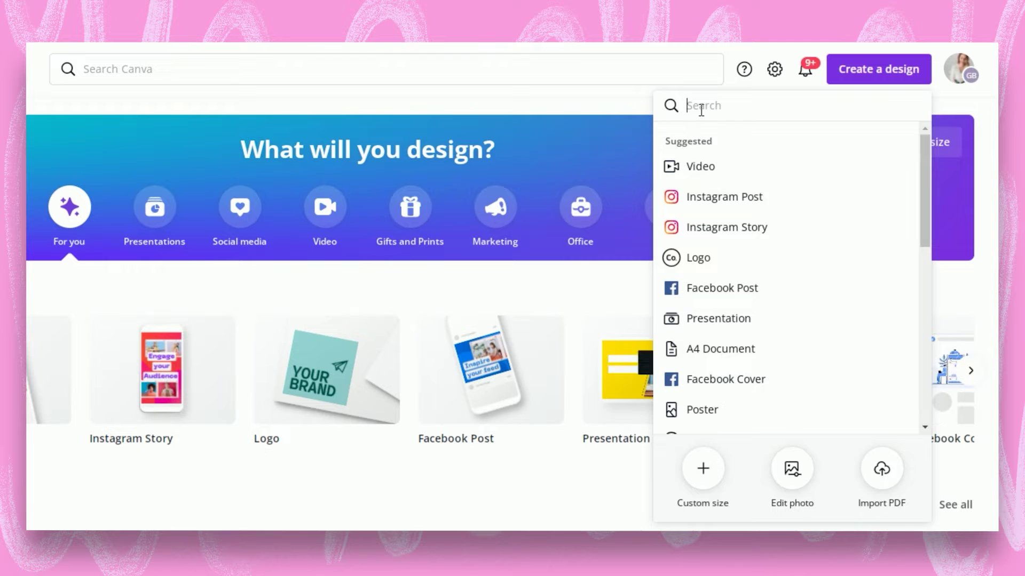
text(instagram)
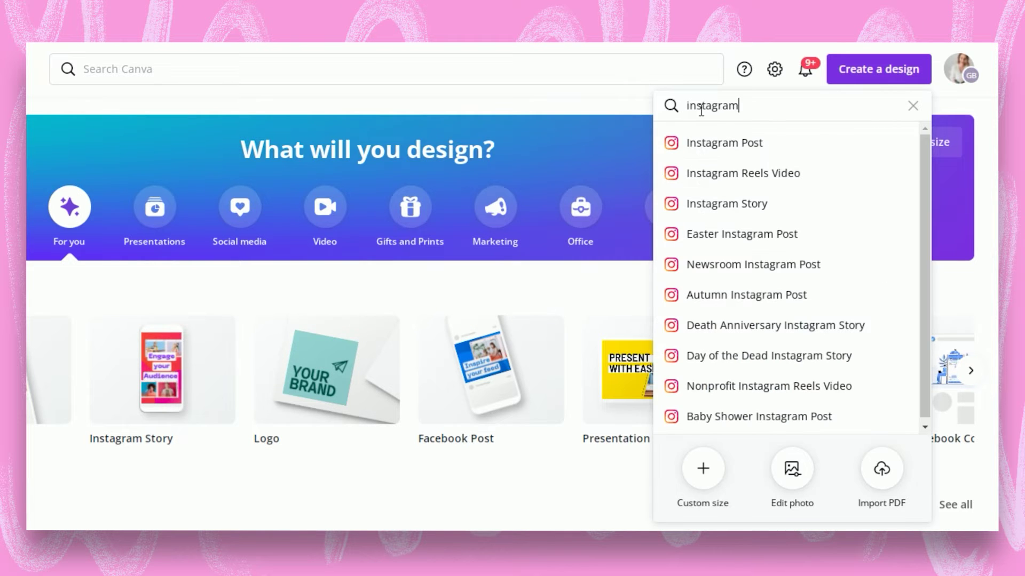
click(734, 209)
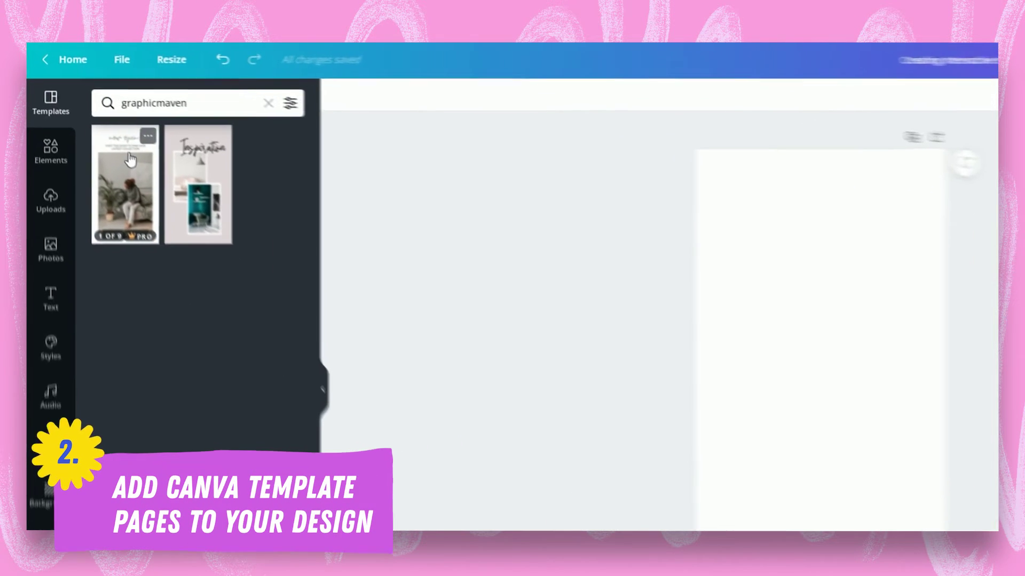
Step: Build three pages from the first three layouts of the Minimal Wellness Products Promotion Set template, adding pages 2 and 3 to hold them
click(119, 178)
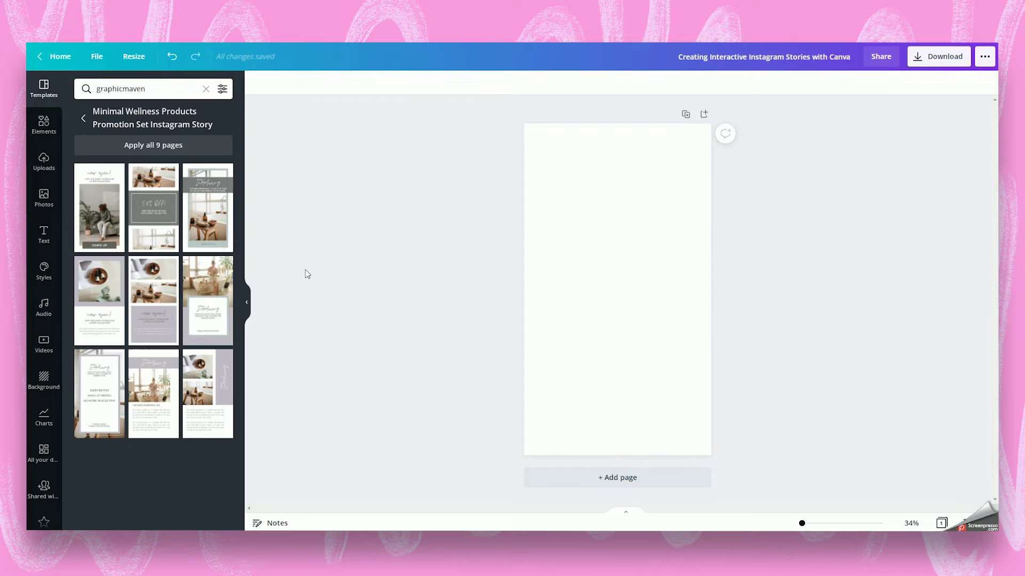
click(99, 209)
click(612, 483)
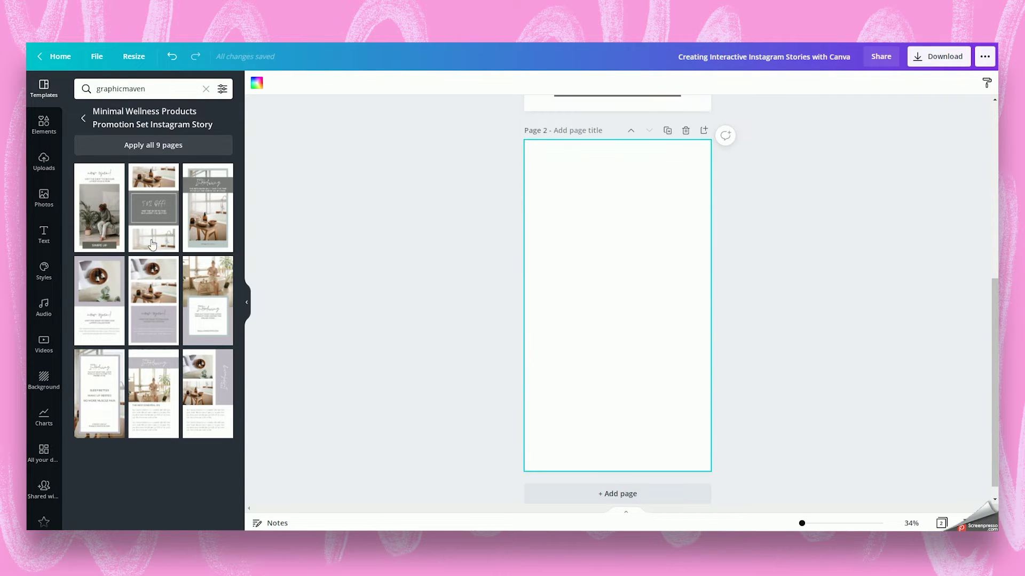
click(162, 217)
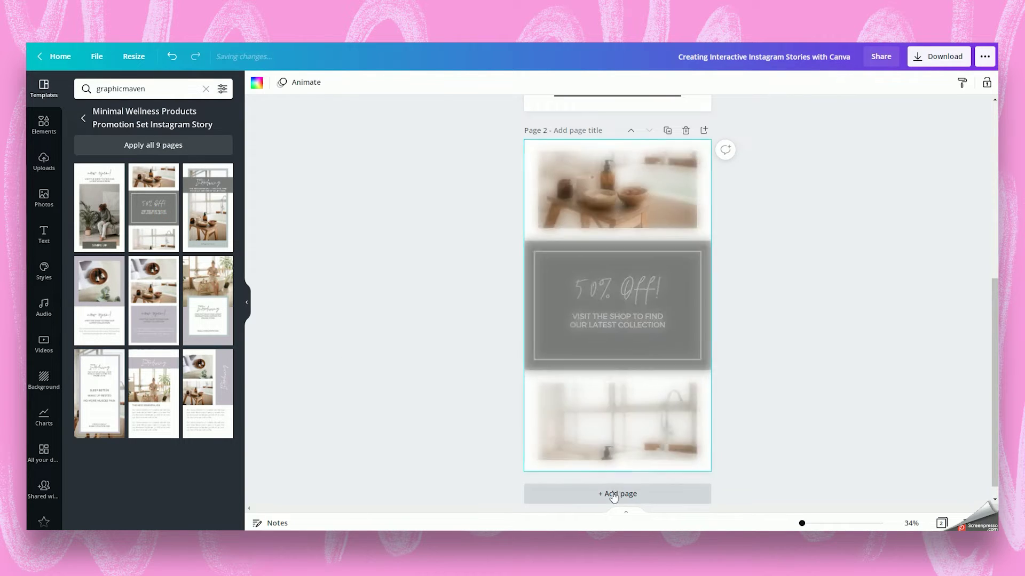
click(613, 492)
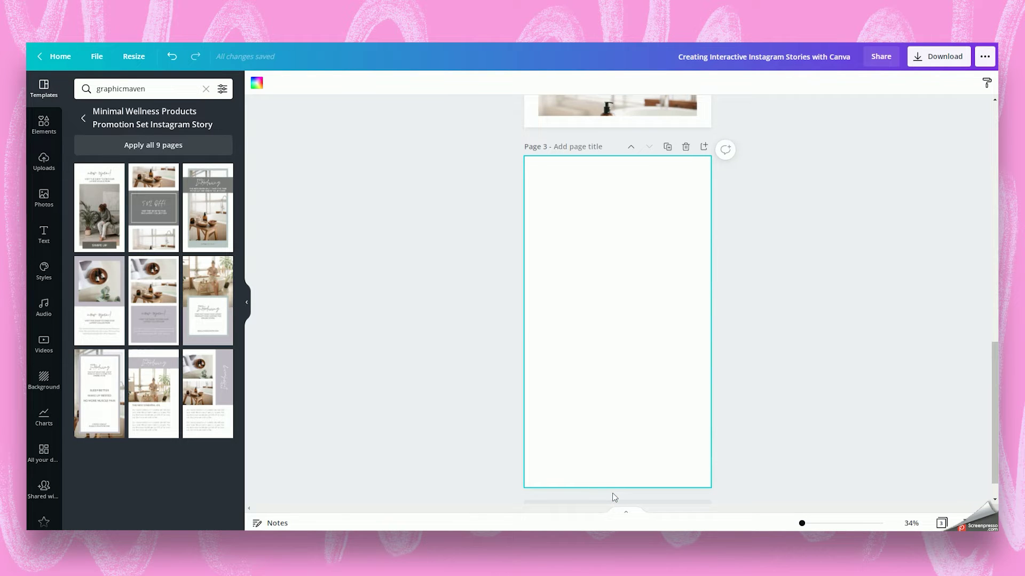
click(213, 215)
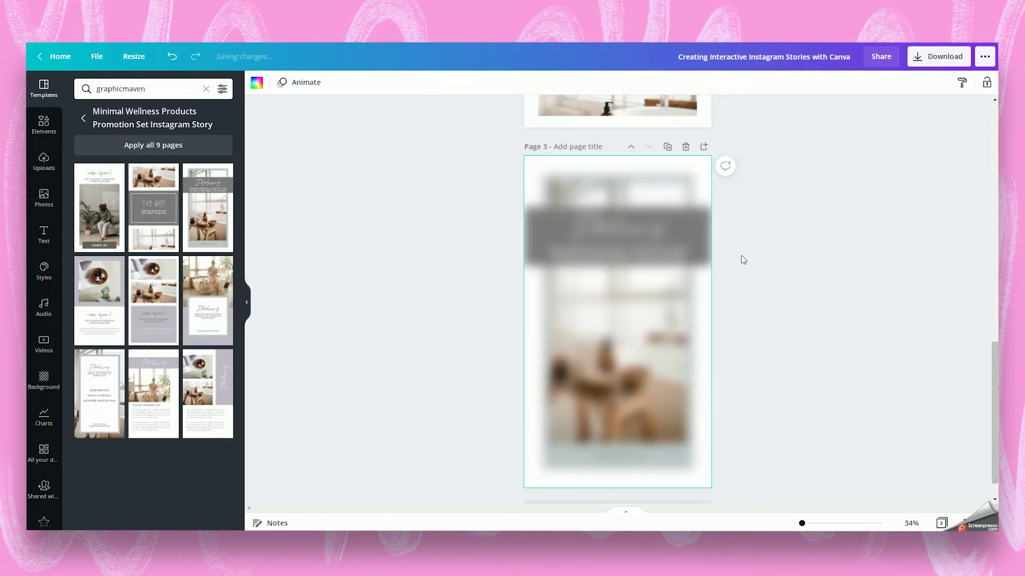
scroll(779, 320, up, 10)
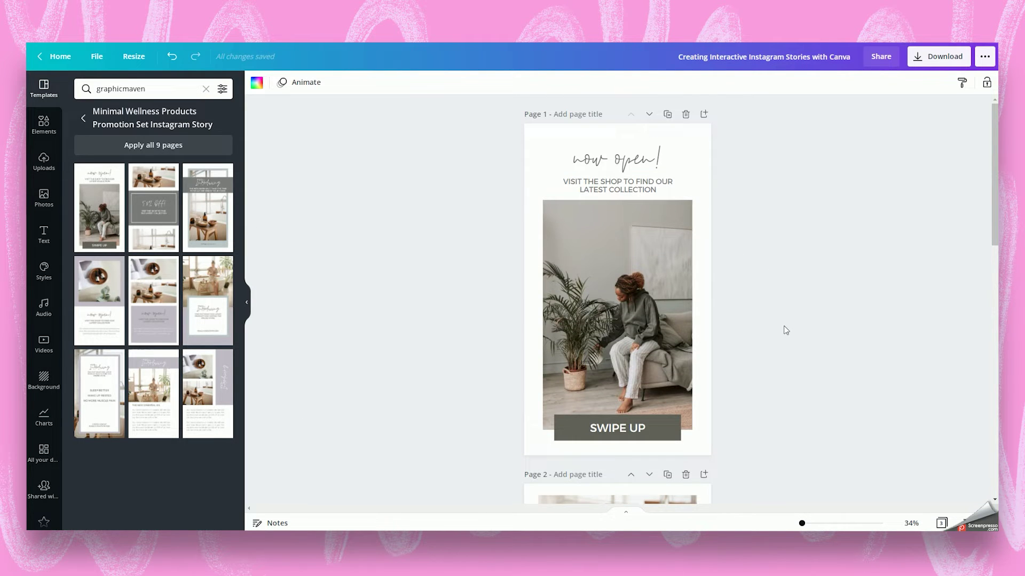
click(246, 303)
scroll(738, 331, down, 1)
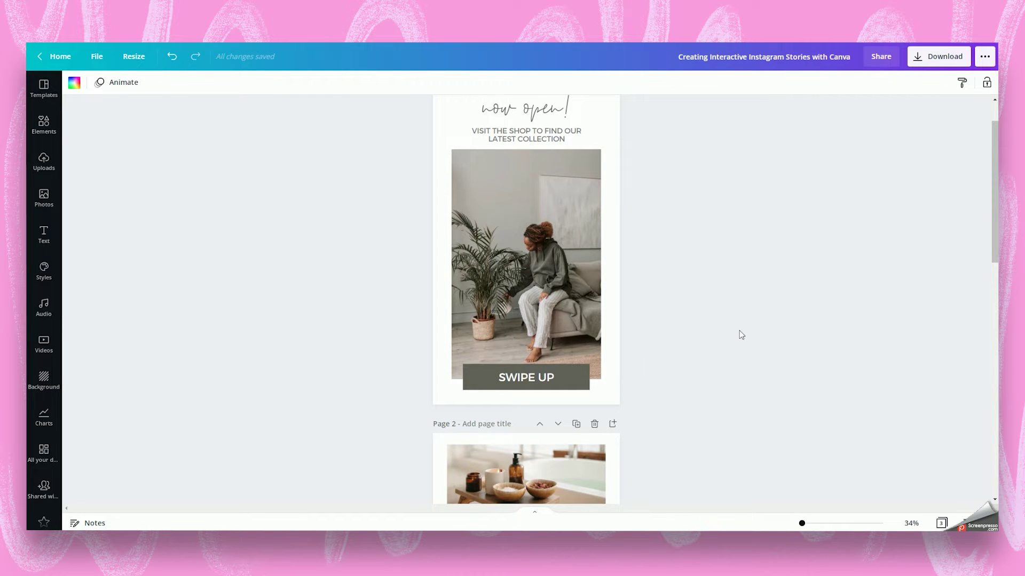
scroll(714, 324, up, 1)
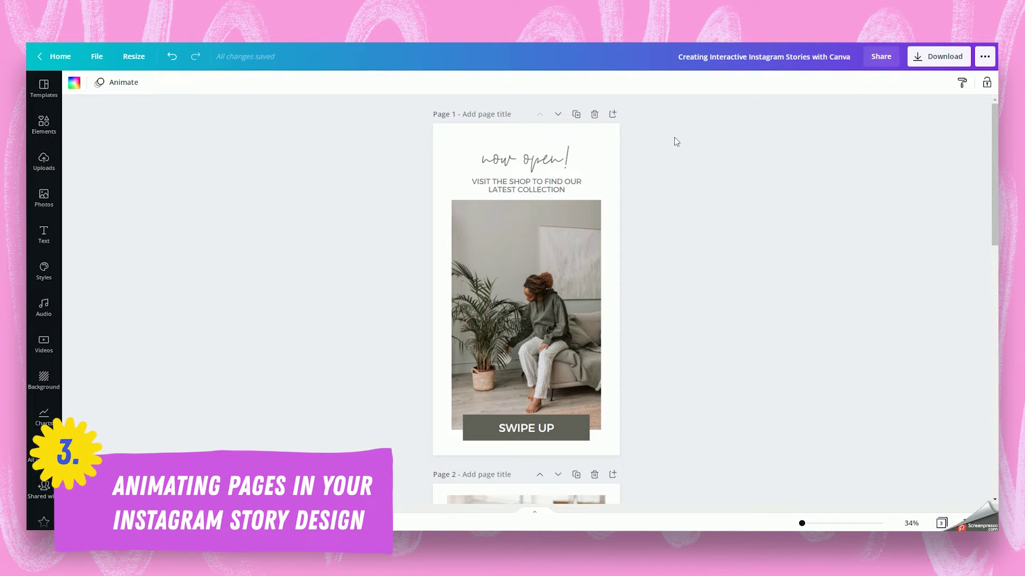
Step: Preview the page animations for page 1 and apply Stomp to that page only
click(441, 132)
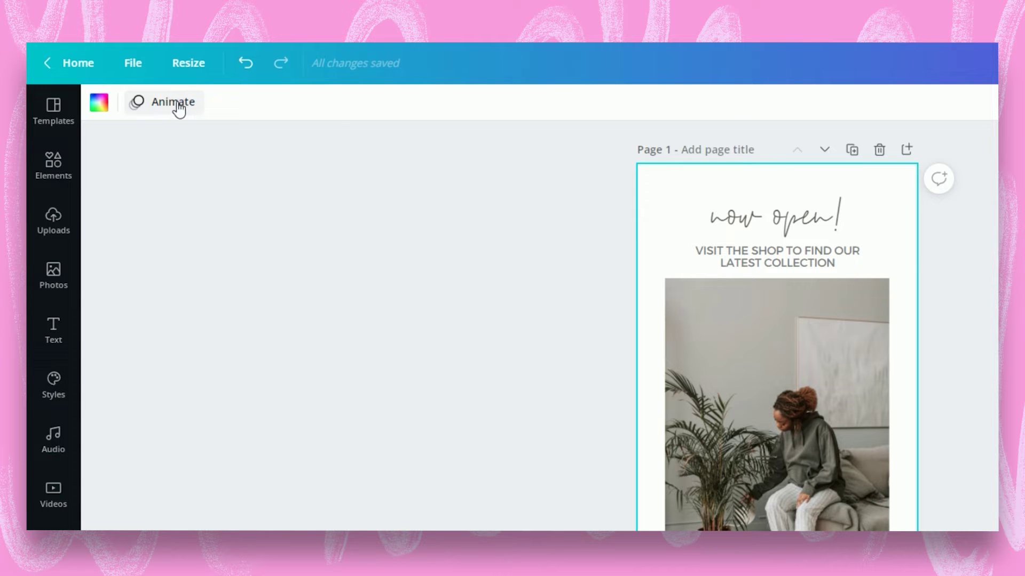
click(178, 104)
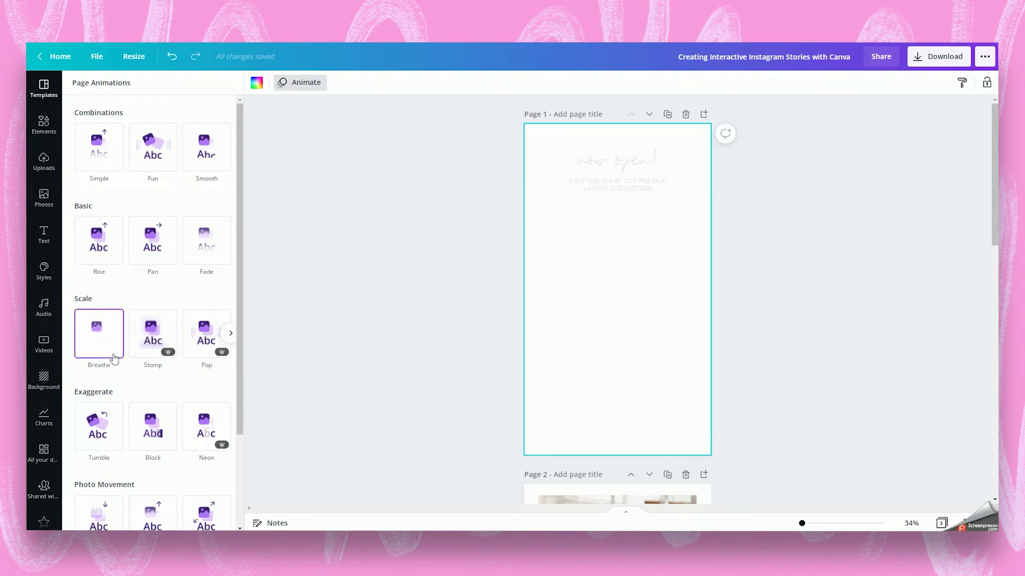
scroll(112, 353, down, 1)
scroll(119, 354, up, 1)
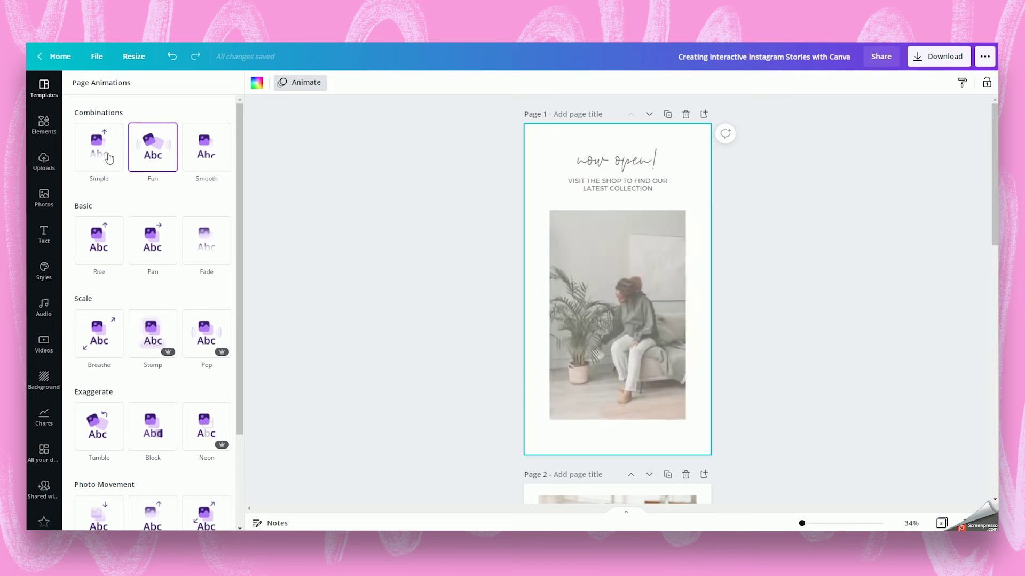
click(106, 219)
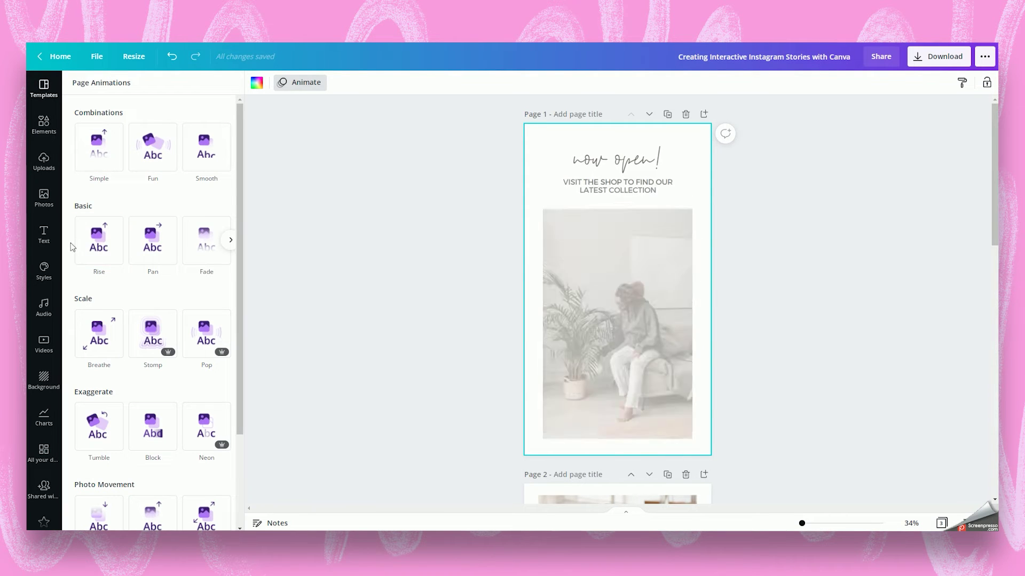
click(137, 273)
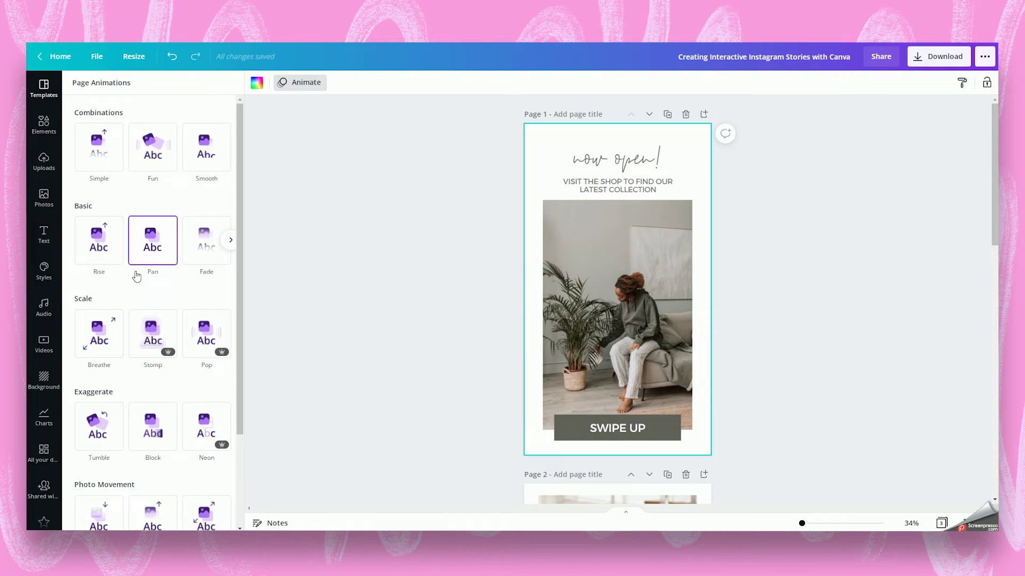
click(169, 361)
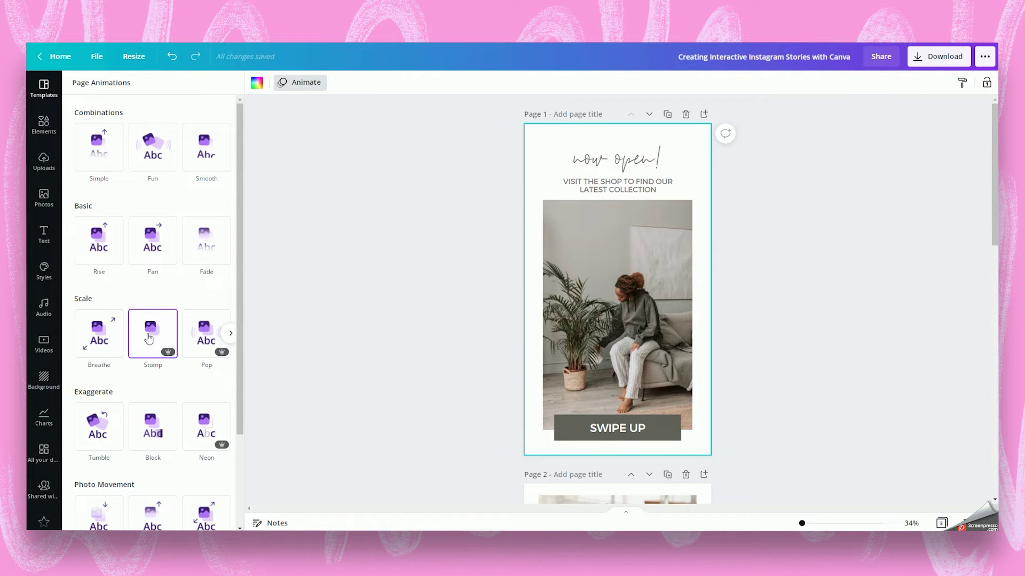
click(149, 338)
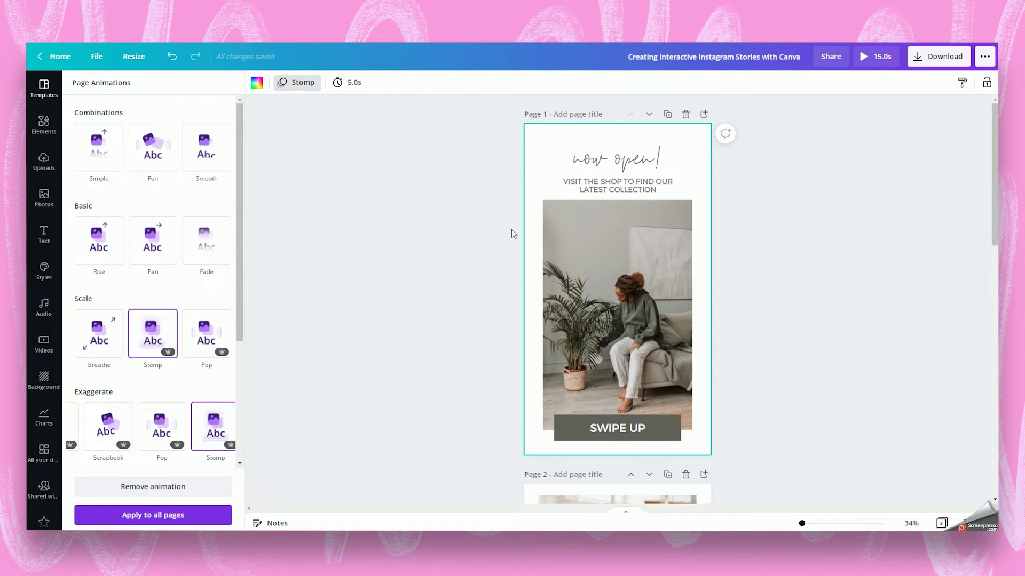
click(798, 244)
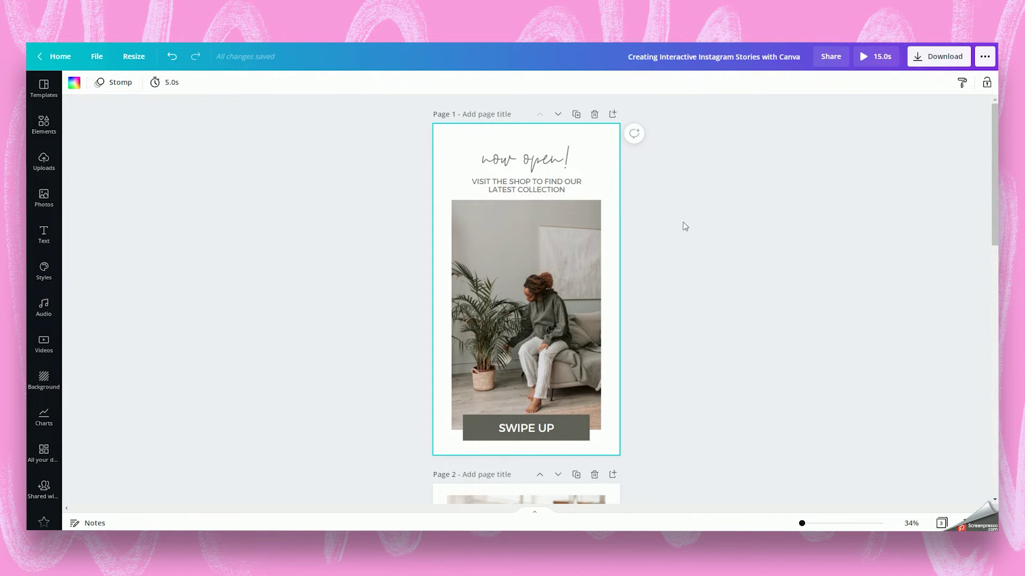
Step: Apply the Photo Zoom animation to the upper photo of wooden bowls and bottle on page 2
scroll(685, 225, down, 2)
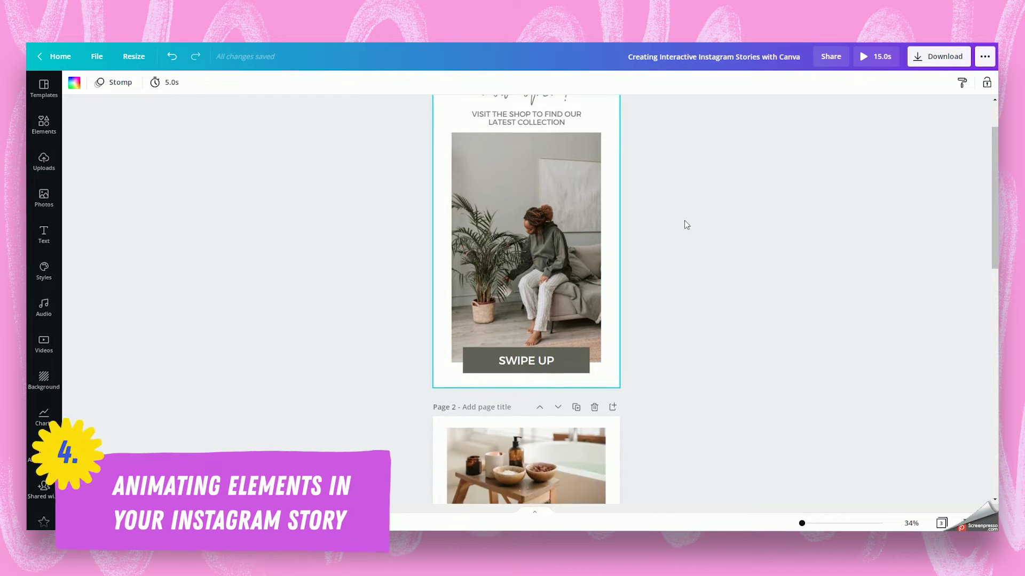
scroll(686, 225, down, 1)
scroll(687, 225, down, 3)
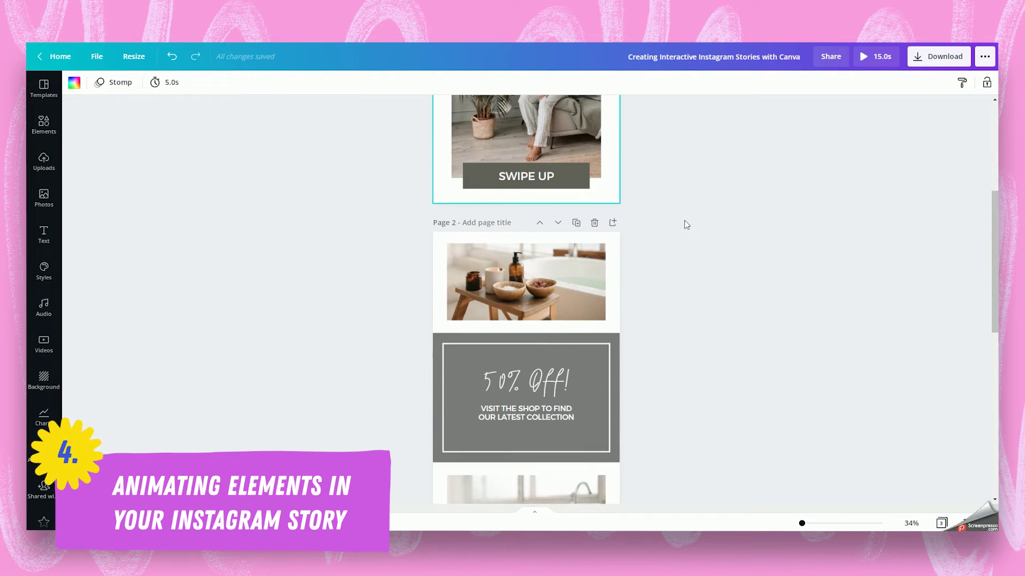
scroll(684, 222, down, 2)
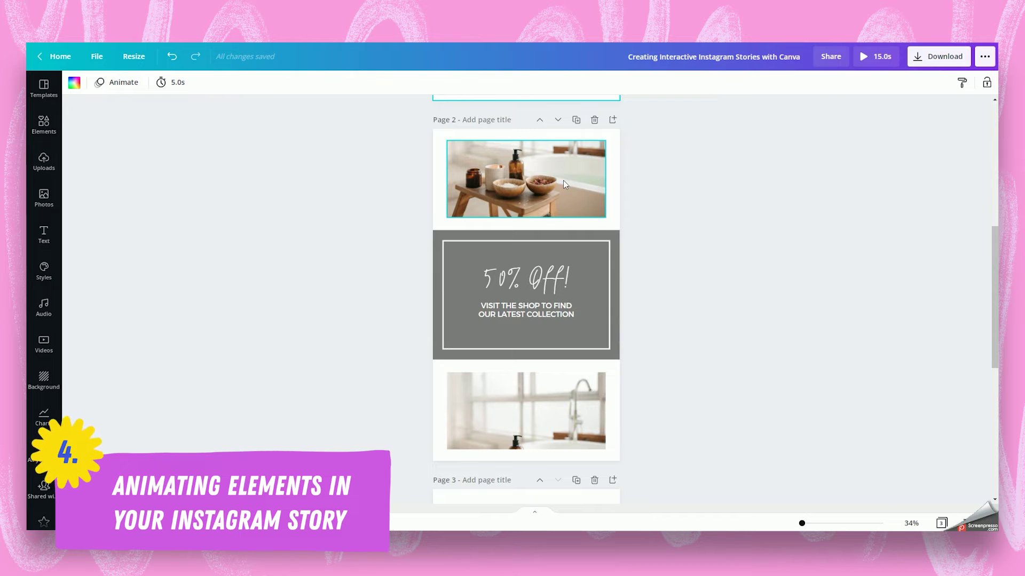
click(558, 161)
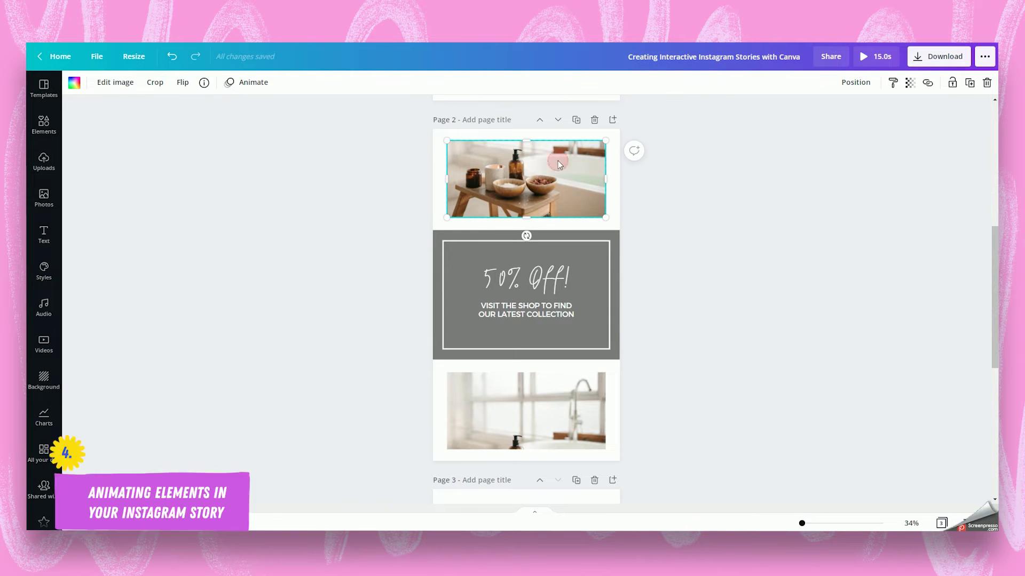
click(496, 288)
click(495, 397)
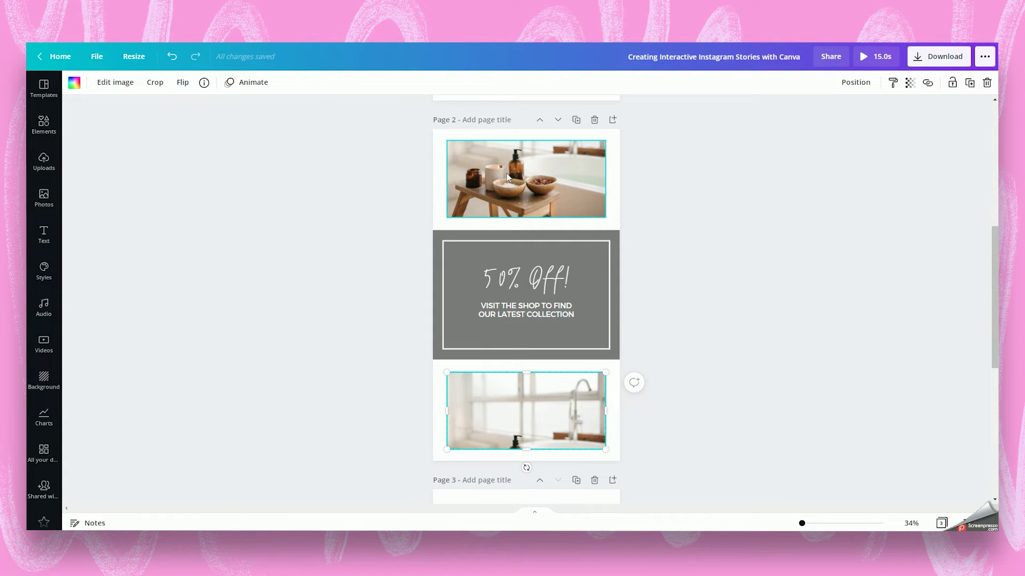
click(434, 137)
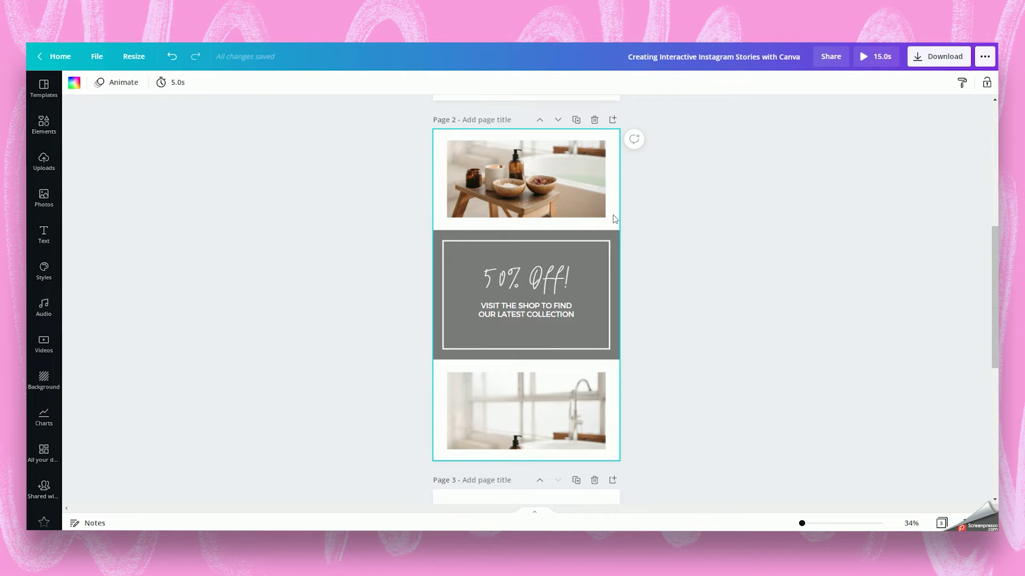
click(543, 164)
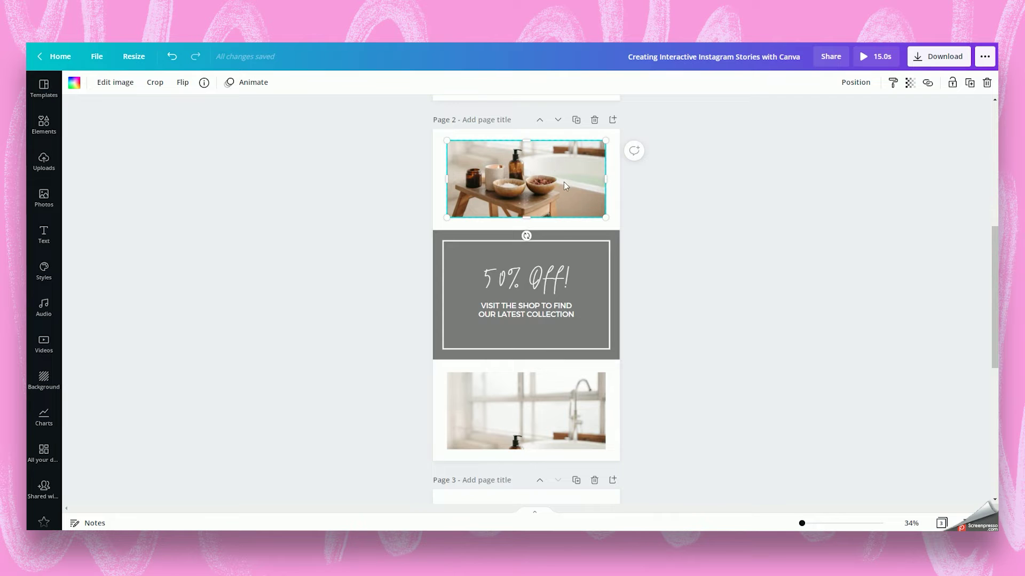
click(250, 86)
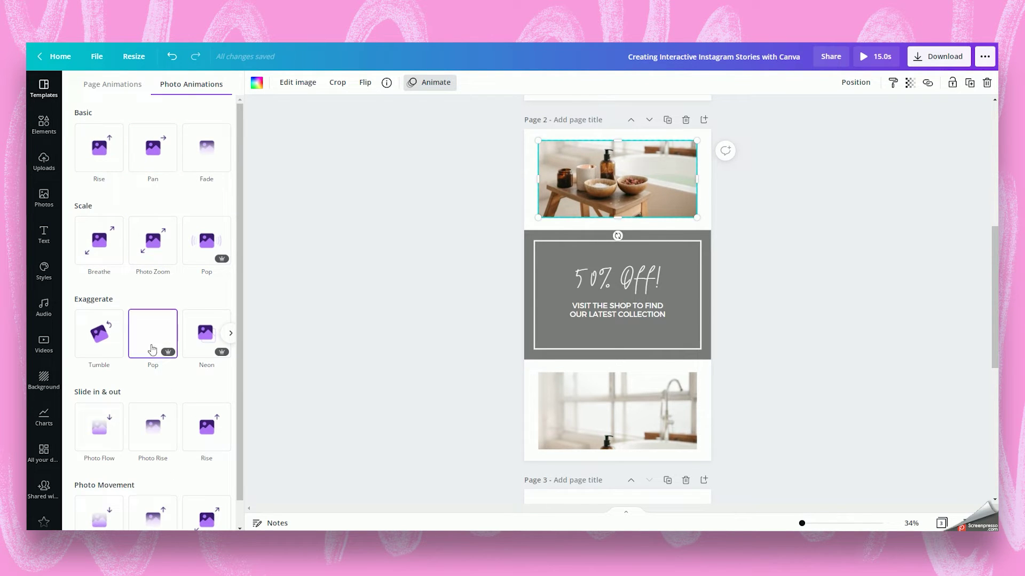
scroll(152, 350, down, 1)
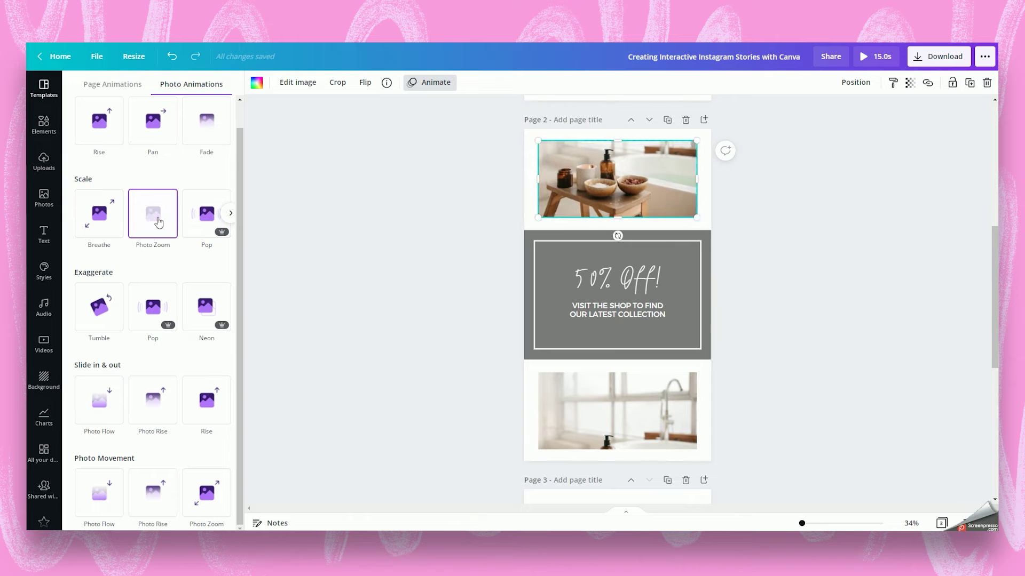
click(158, 222)
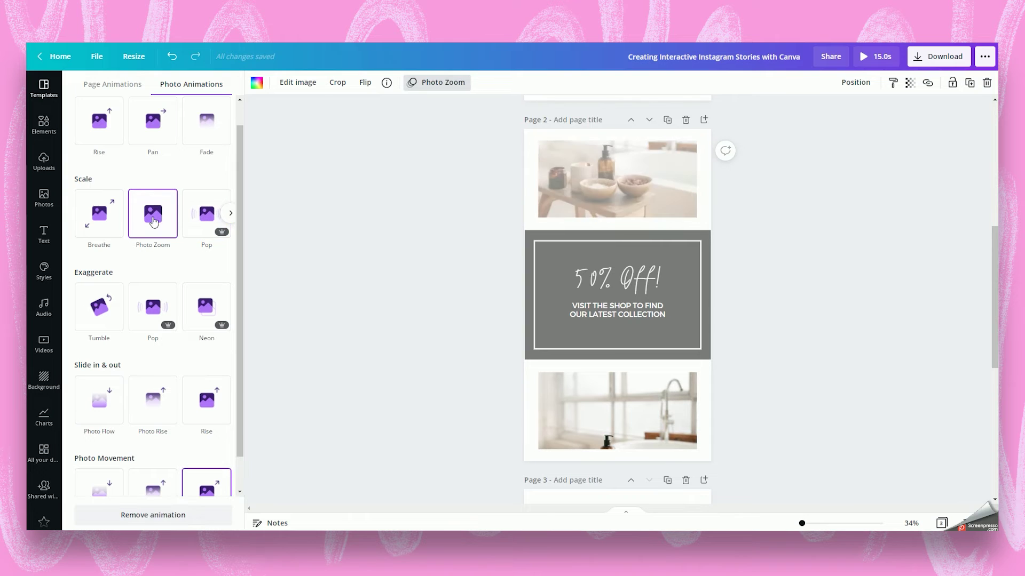
Step: Apply the Photo Rise animation to the lower window and tap photo on page 2
click(610, 279)
click(597, 414)
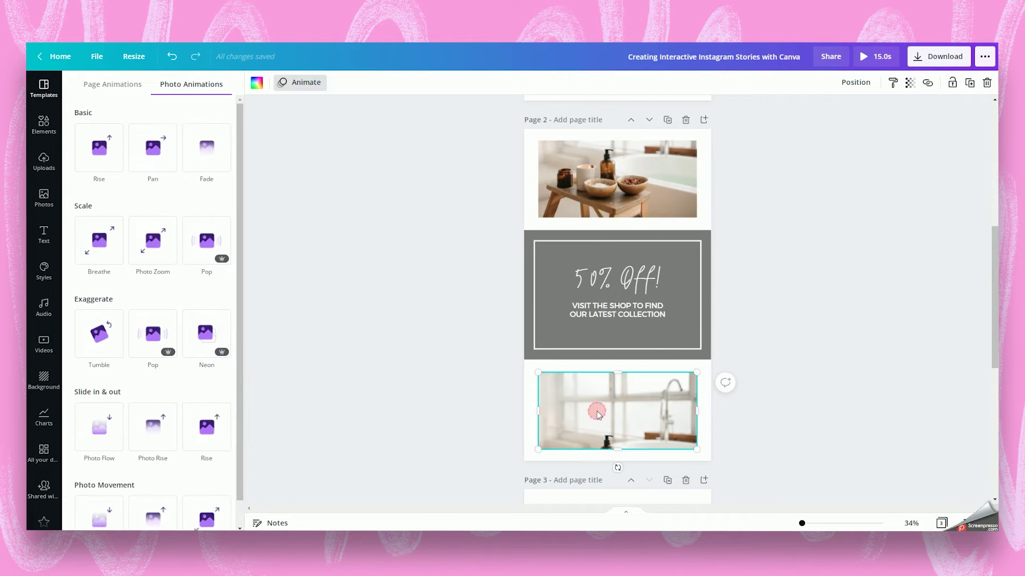
click(152, 430)
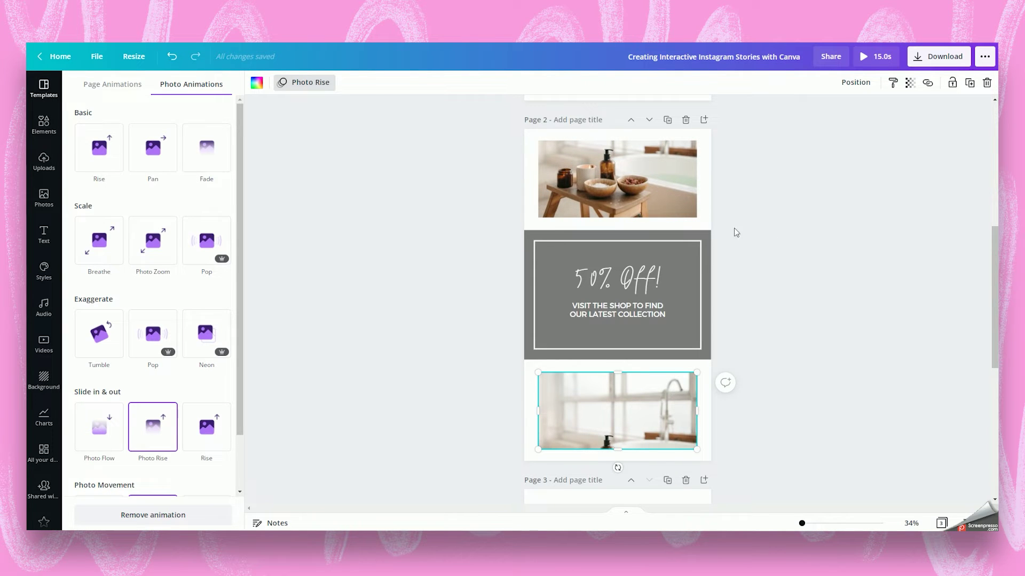
Step: Apply the Photo Zoom animation to the large bathroom photo on page 3
scroll(778, 251, down, 6)
click(629, 309)
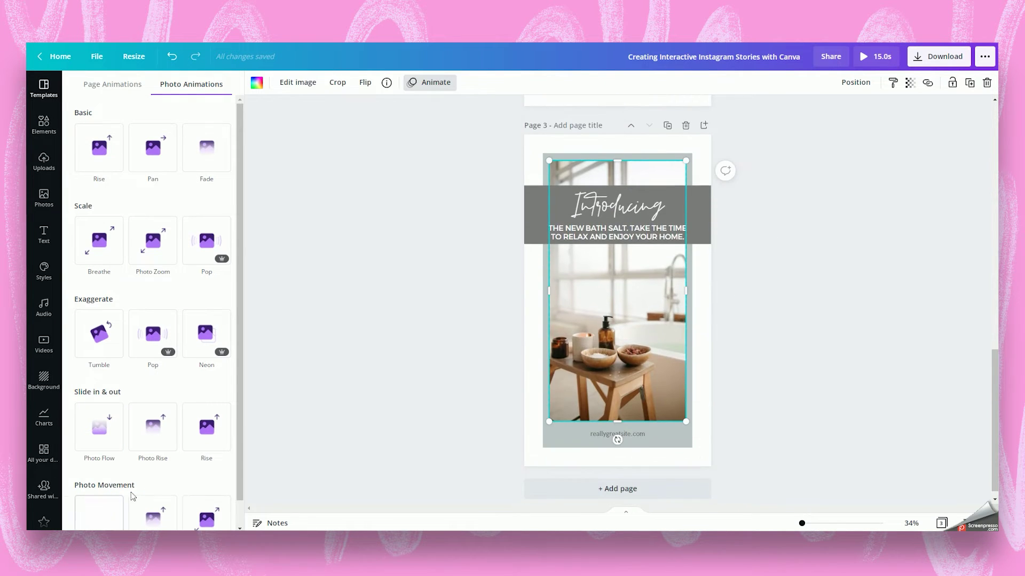
click(152, 240)
Step: Animate page 3's "Introducing" banner with Stomp and its bath salt text with Pan
click(607, 213)
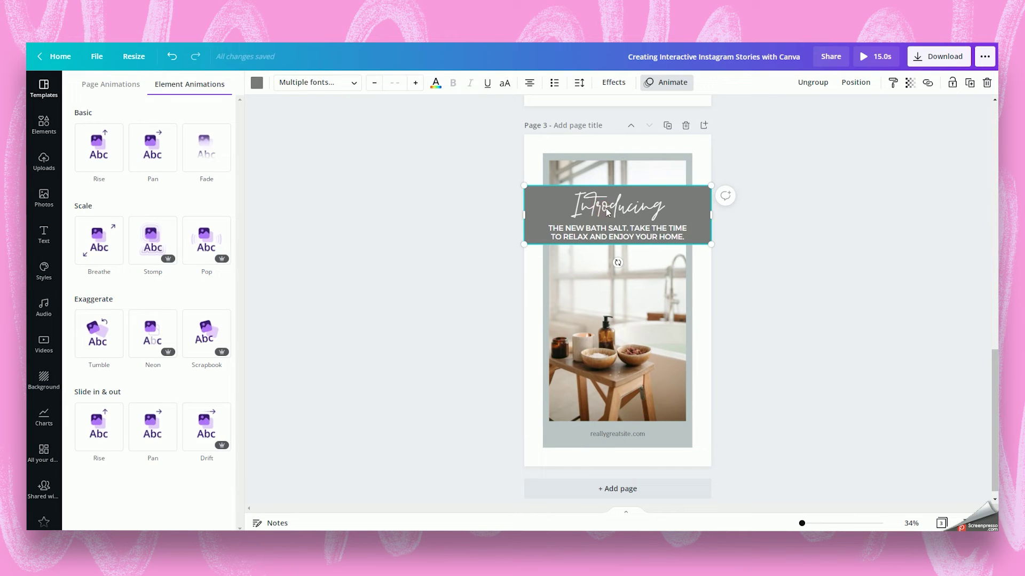
click(150, 235)
click(569, 237)
click(153, 152)
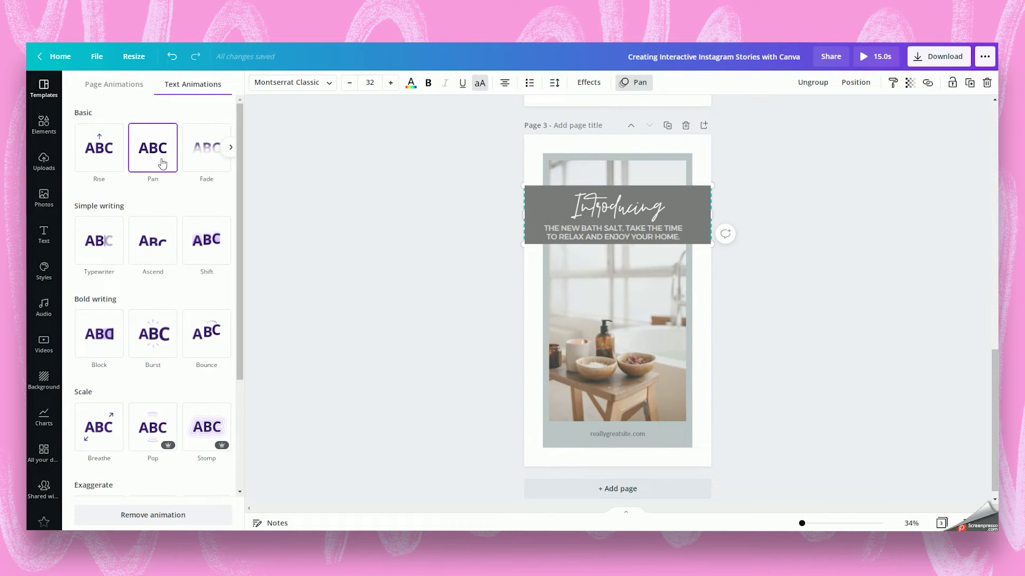
click(817, 364)
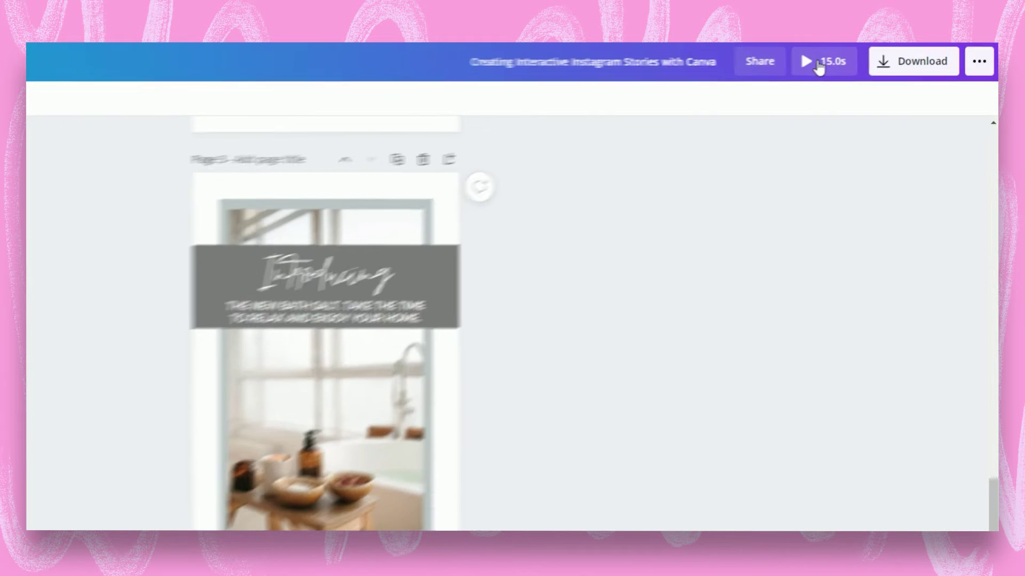
Step: Preview the complete animated story and review the designs of pages 1 to 3
click(872, 58)
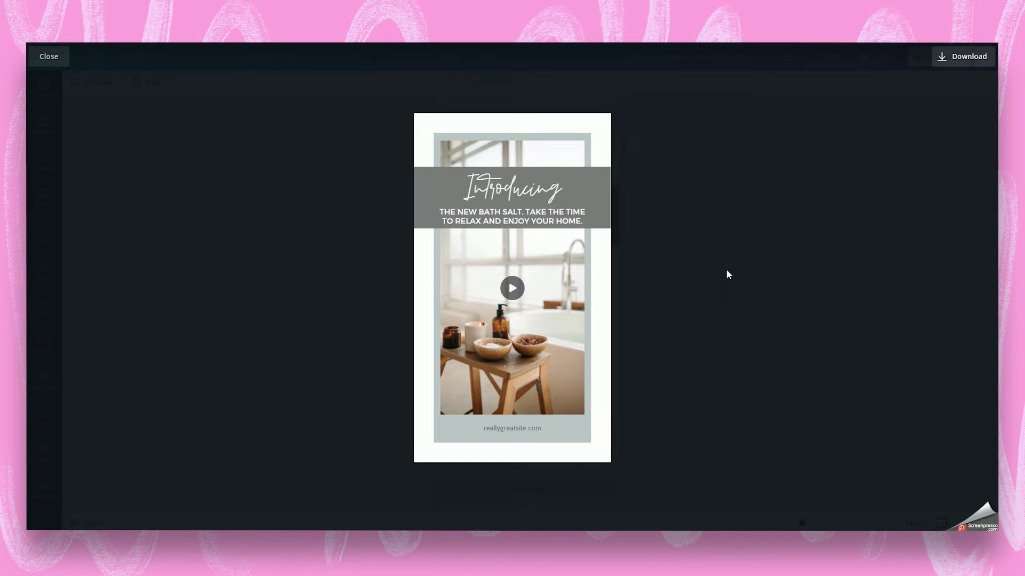
click(51, 64)
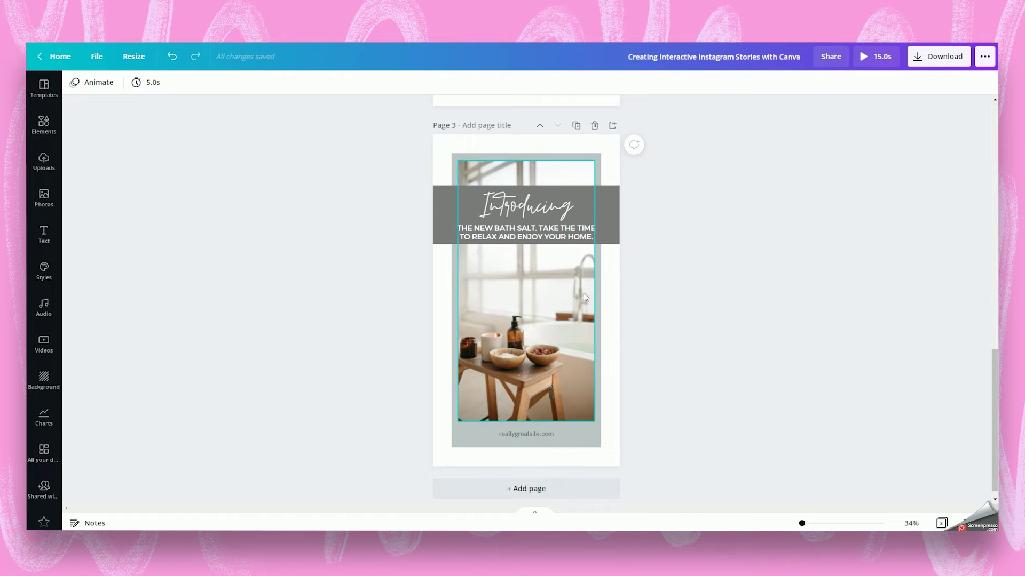
scroll(584, 293, up, 3)
scroll(585, 298, up, 8)
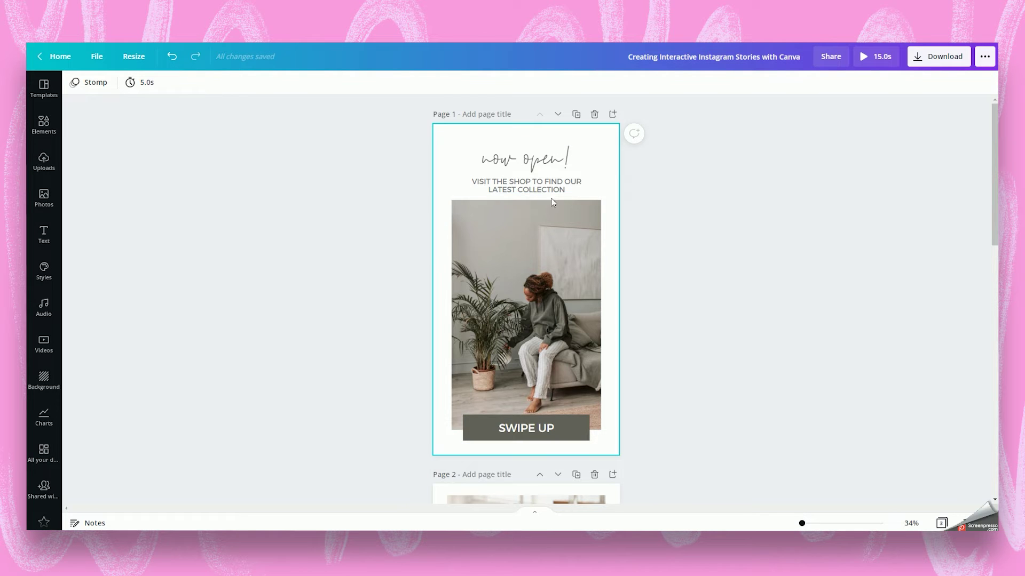
scroll(552, 201, down, 7)
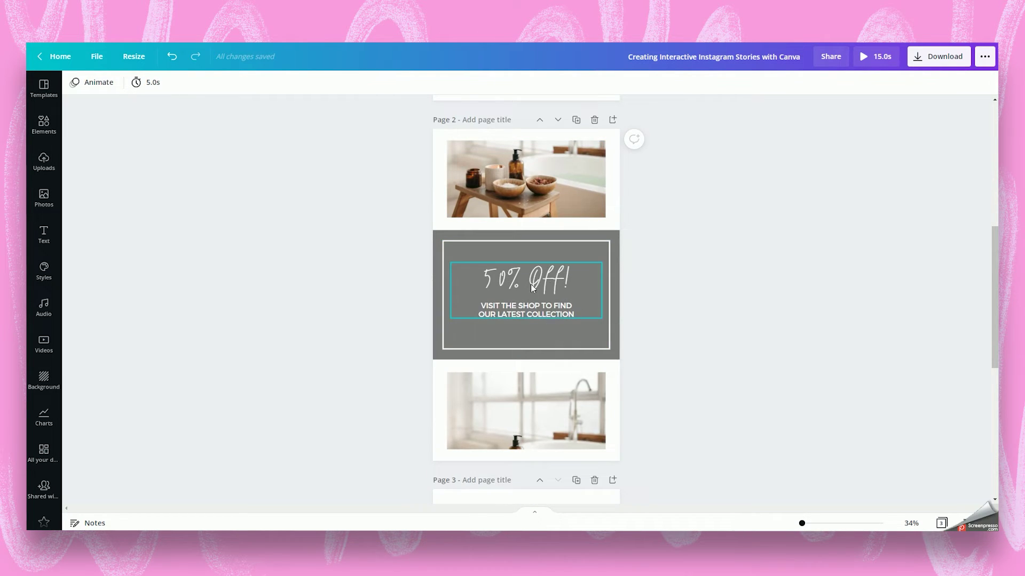
scroll(556, 309, down, 5)
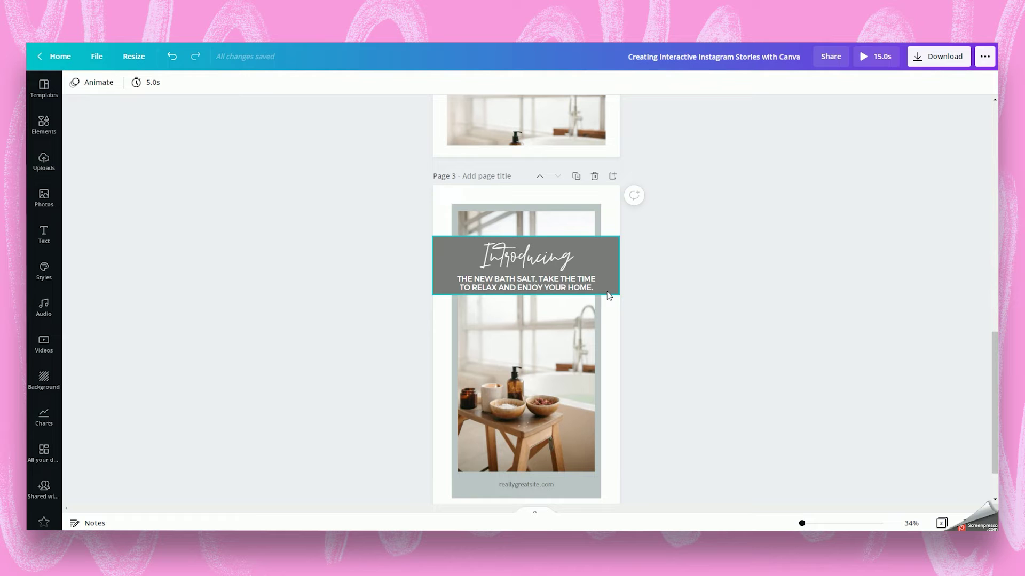
scroll(698, 282, up, 10)
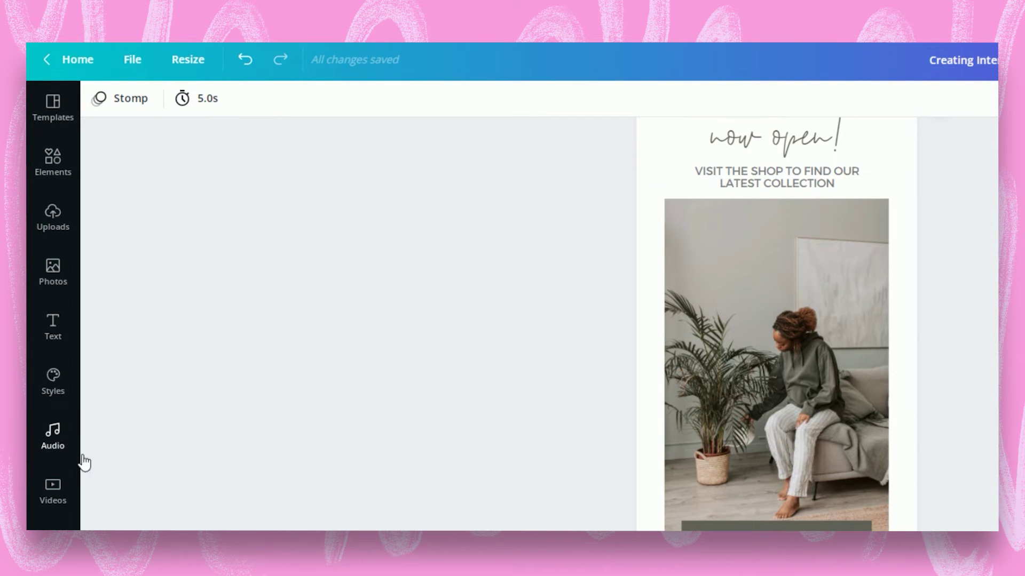
Step: Browse the audio library's categories, including Happy, Pop, Epic, Piano and Instrumental, for a story soundtrack
click(56, 438)
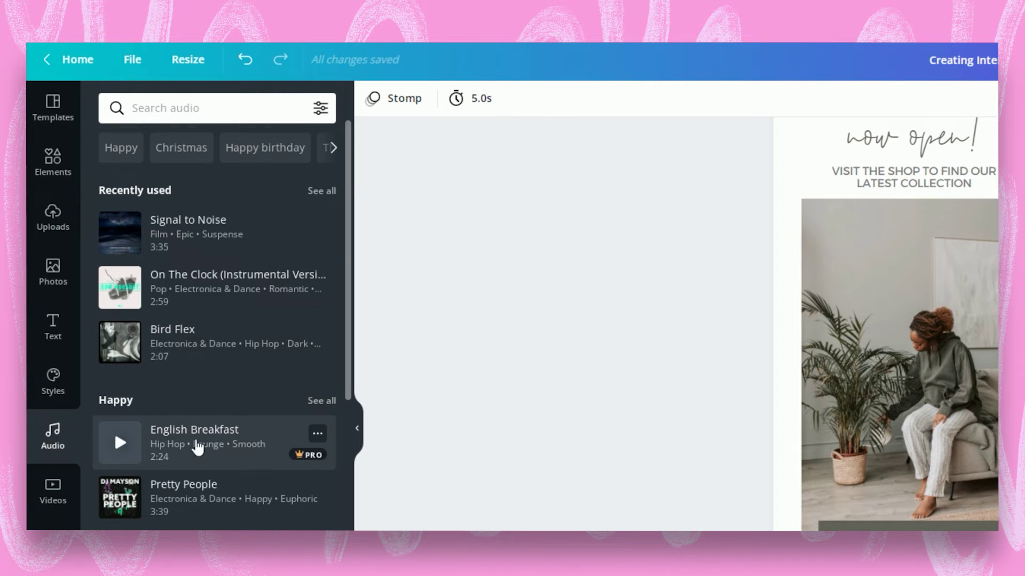
scroll(114, 428, down, 3)
scroll(114, 405, down, 7)
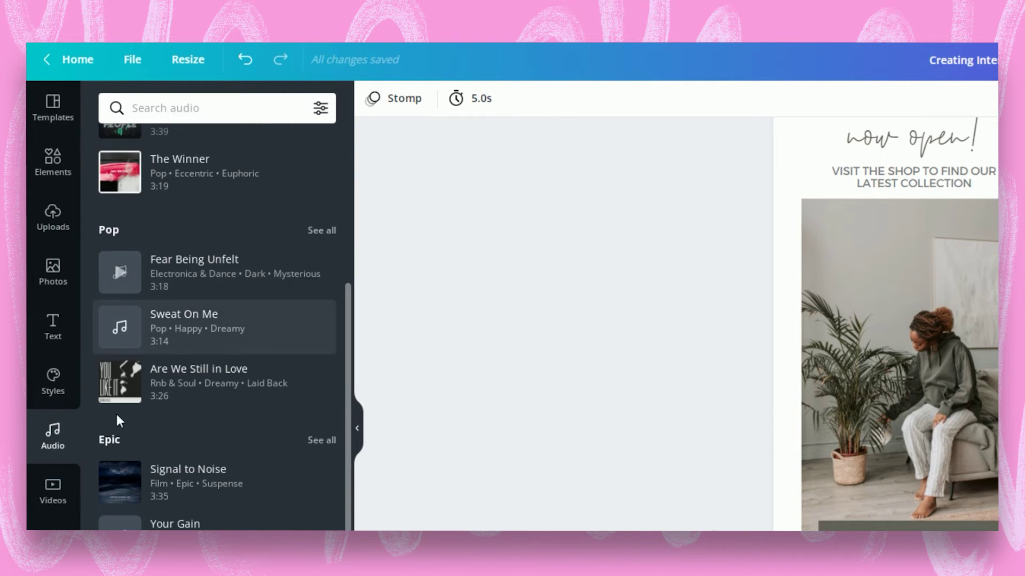
scroll(190, 470, down, 3)
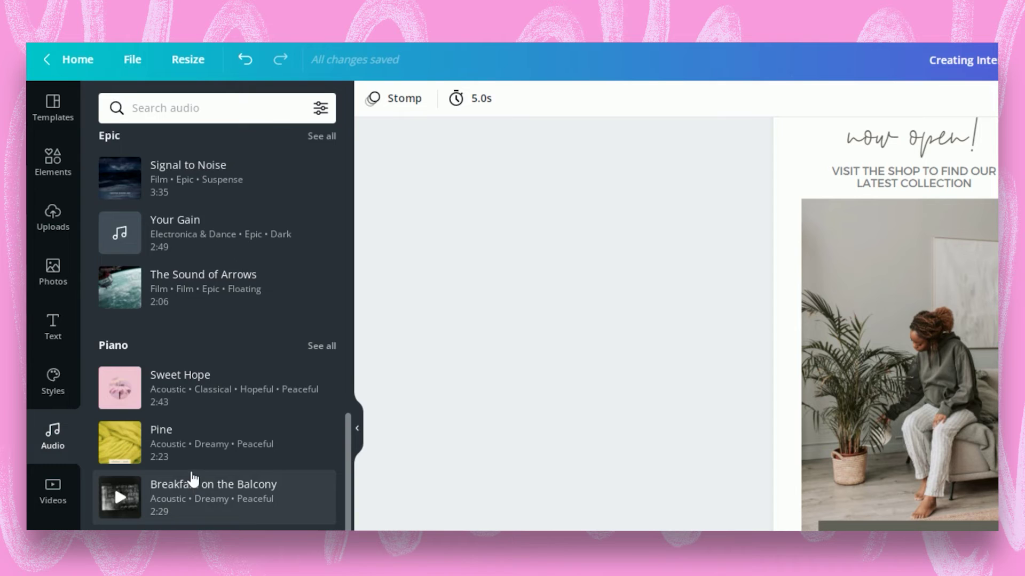
scroll(191, 473, down, 6)
scroll(193, 474, down, 2)
scroll(193, 451, up, 15)
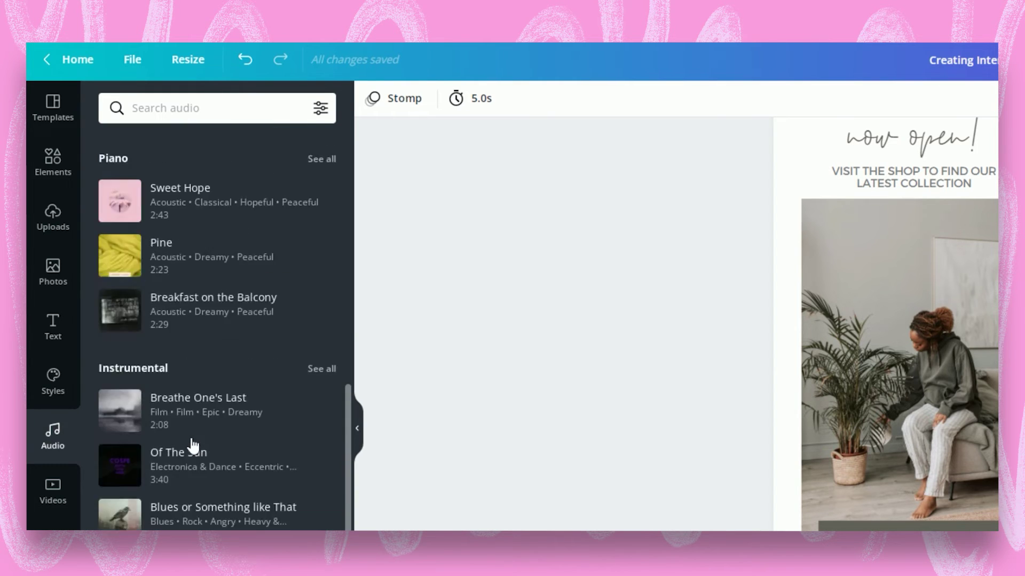
scroll(193, 446, up, 6)
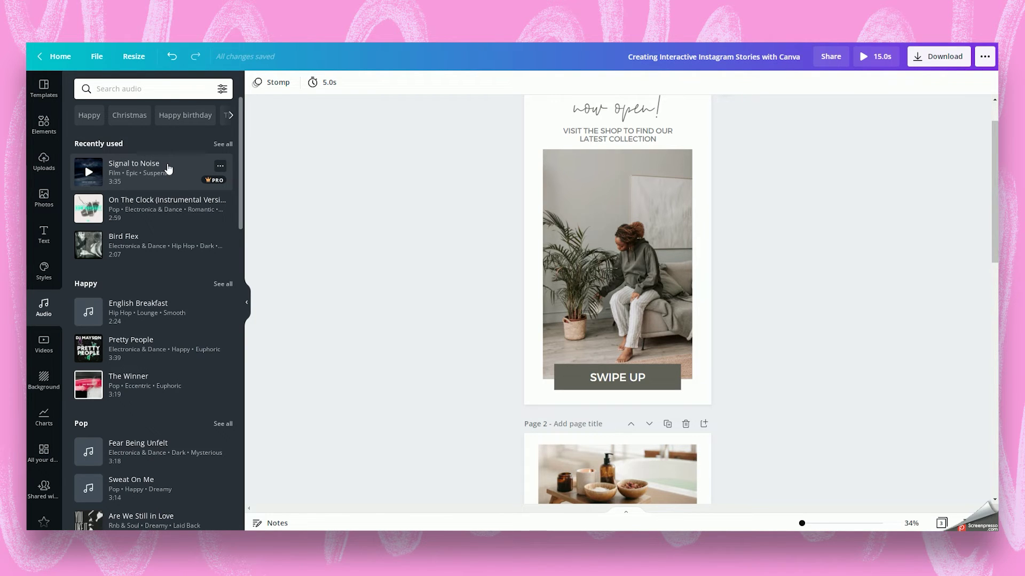
Step: Add the Signal to Noise track at volume 6 and shift its clip to the louder section before the track's midpoint
click(132, 171)
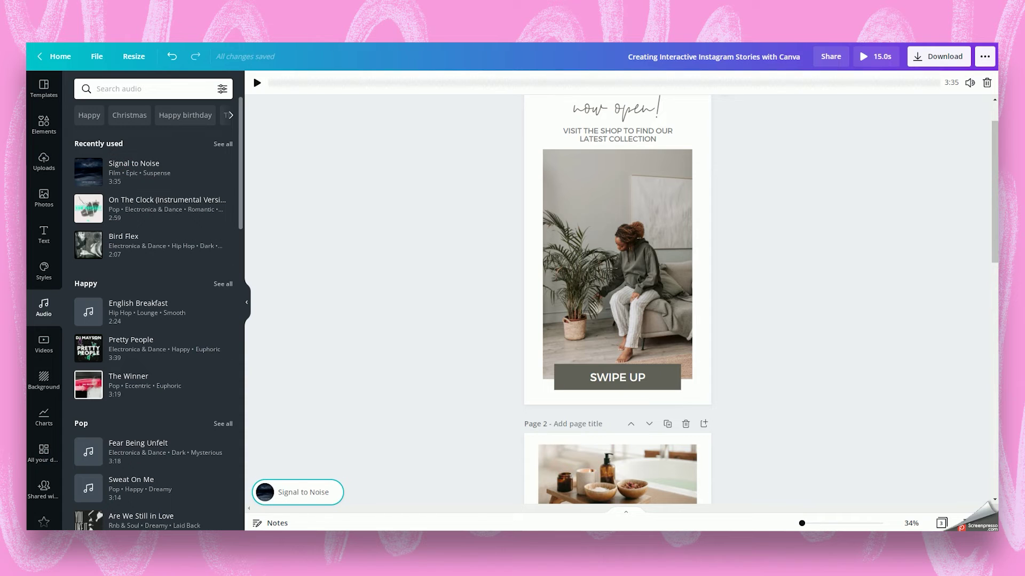
click(970, 84)
drag(938, 109, 841, 110)
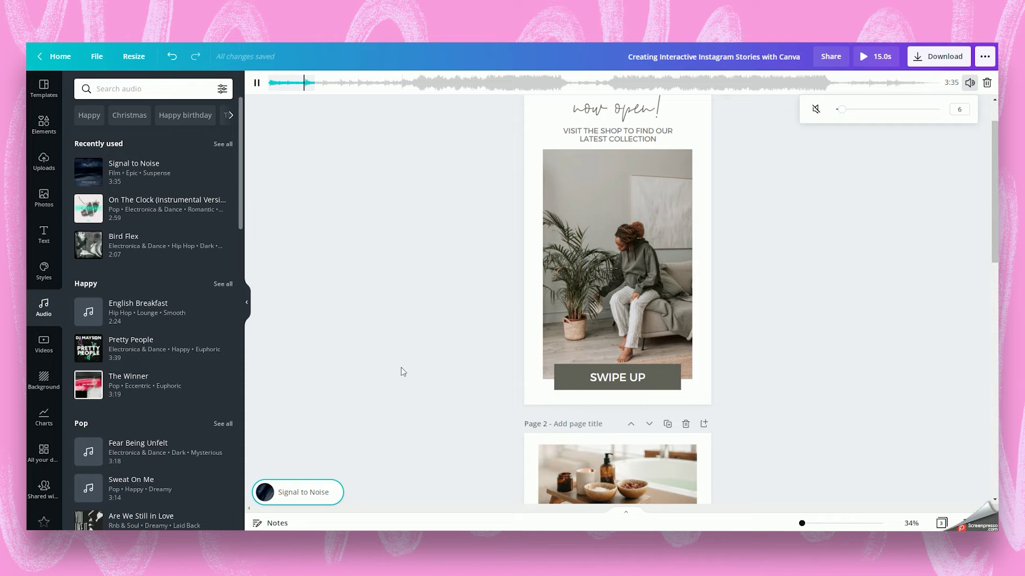
drag(298, 83, 451, 84)
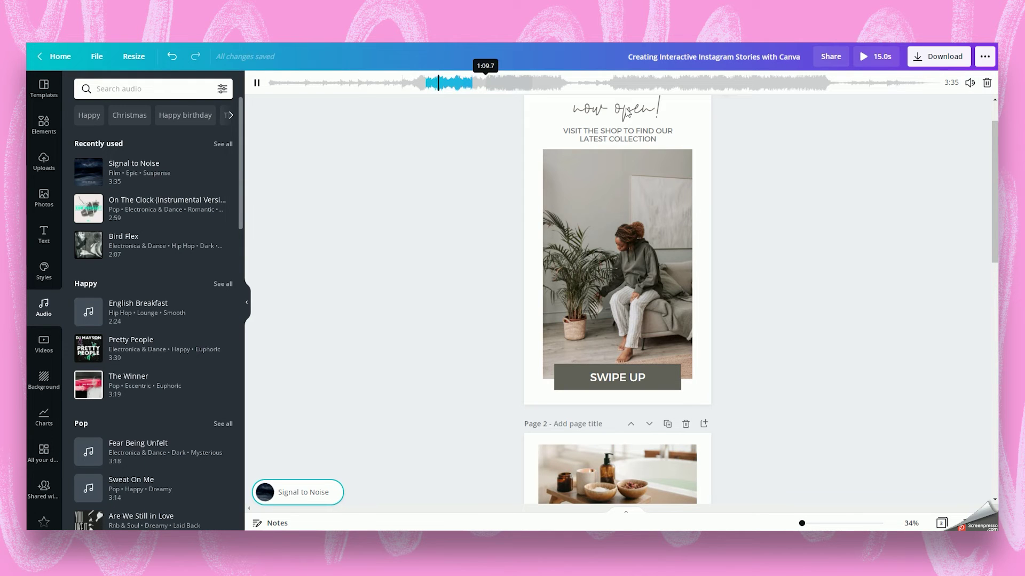
Step: Mute the Signal to Noise track, hide the audio library and restore the track's sound
click(970, 82)
click(816, 110)
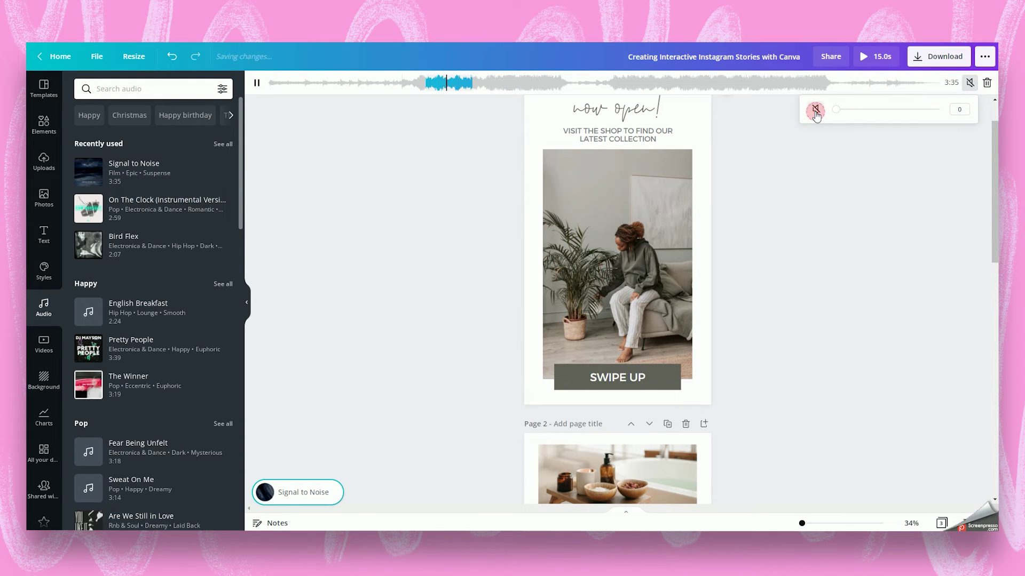
click(247, 307)
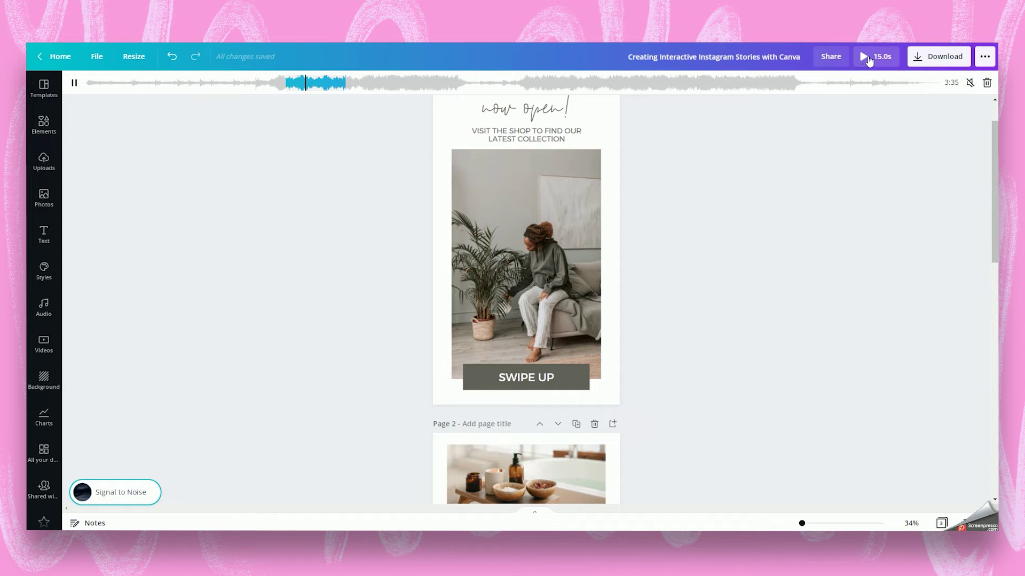
click(970, 82)
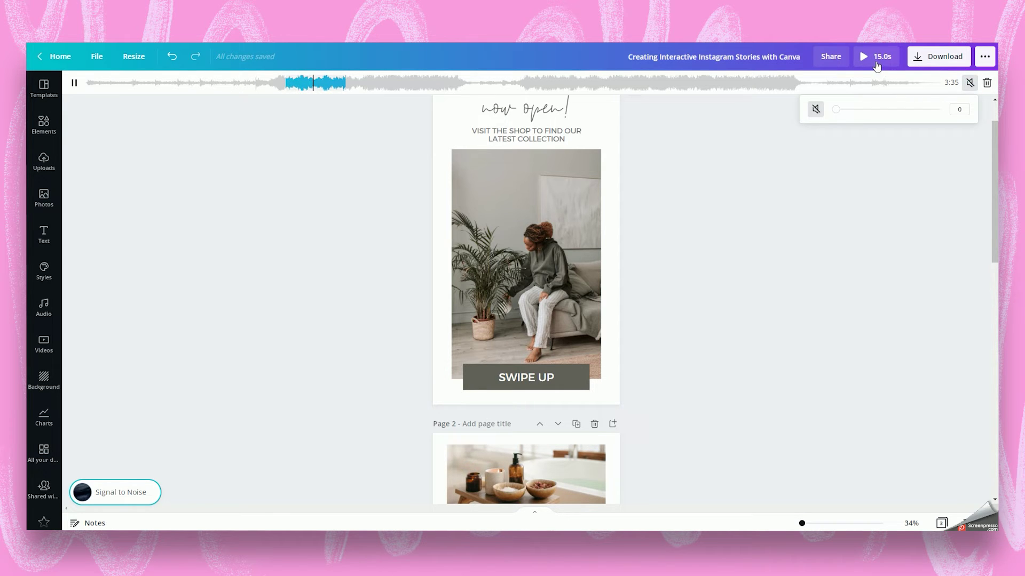
click(835, 109)
Step: Preview the story with its soundtrack and check the track's volume setting
click(874, 58)
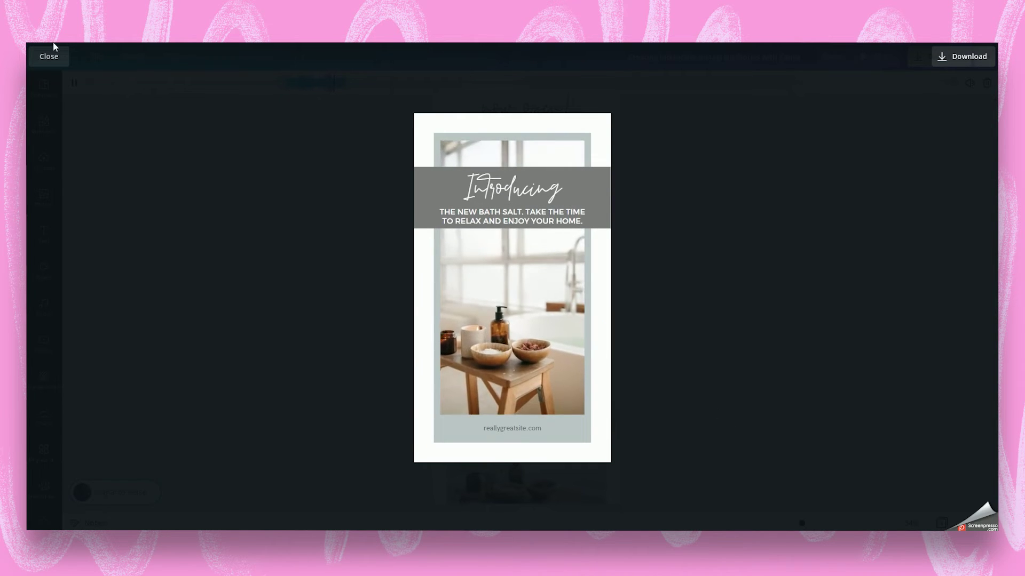
click(45, 58)
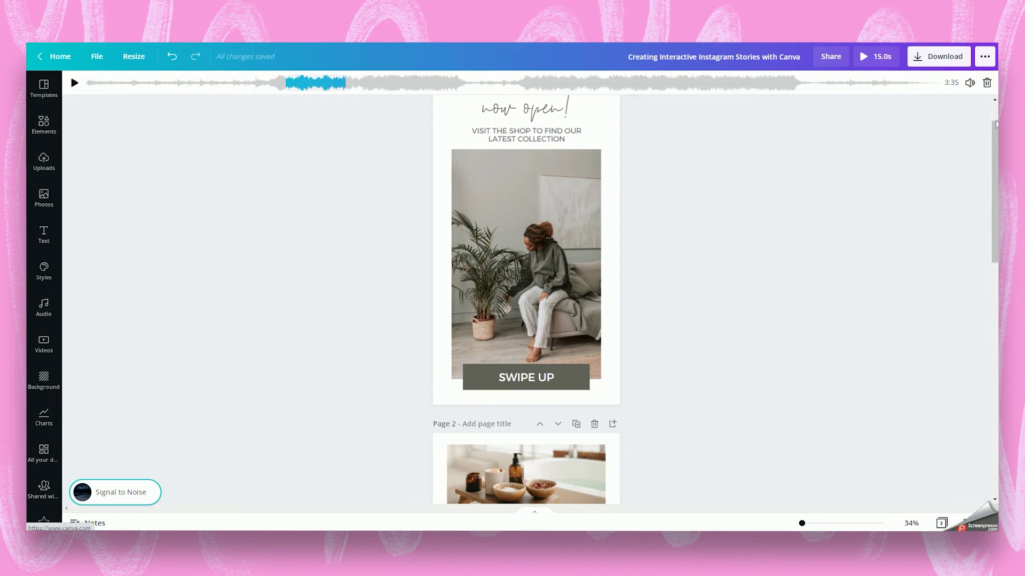
click(970, 82)
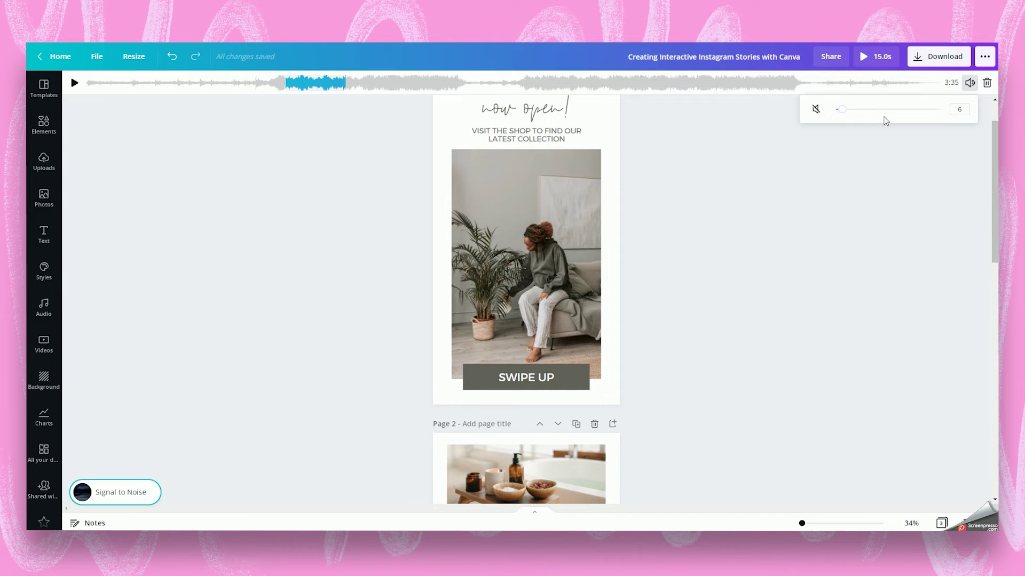
click(782, 258)
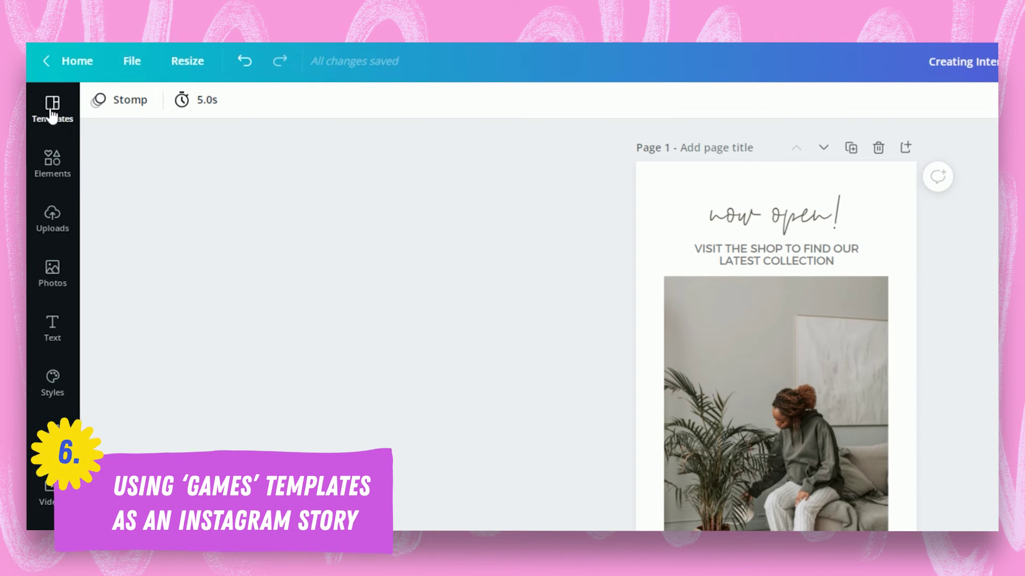
Step: Replace the template search with "games" to find interactive story templates
click(52, 110)
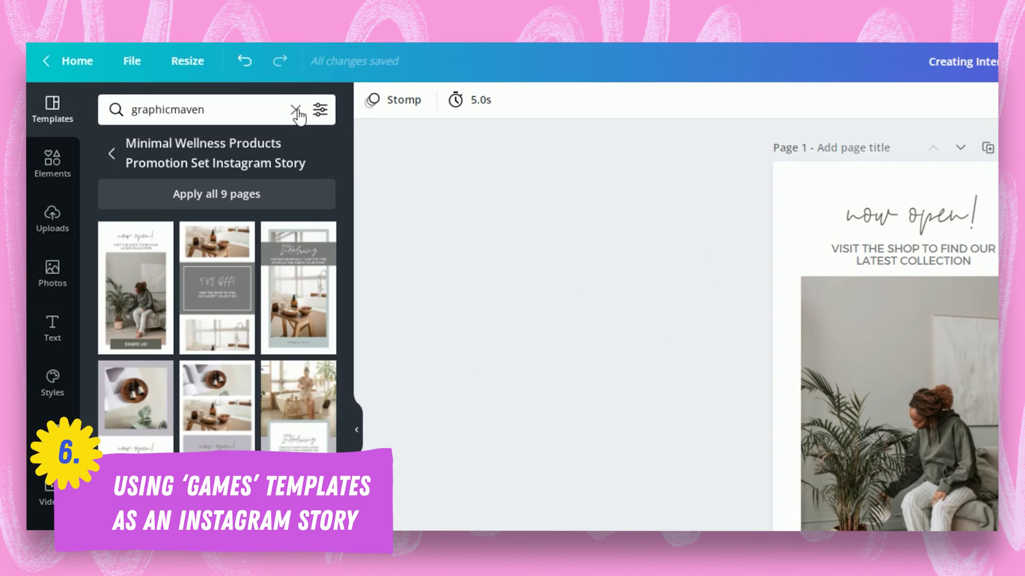
click(295, 110)
text(game)
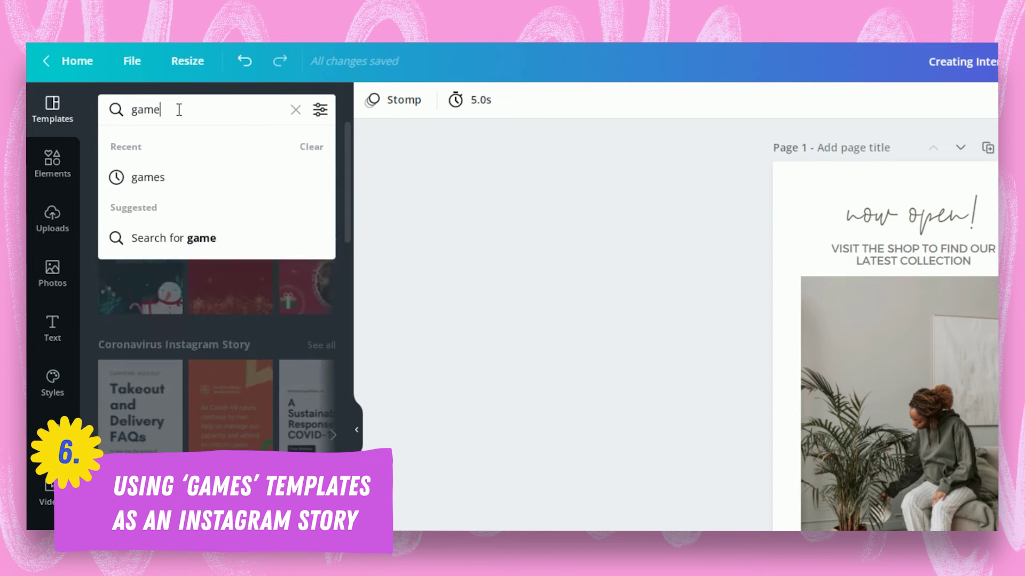
text(s)
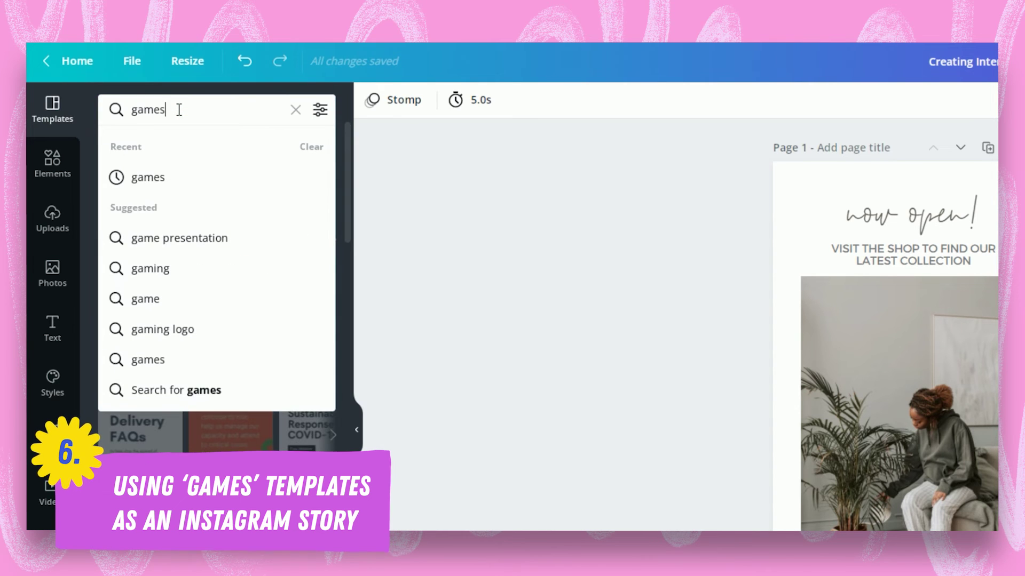
click(145, 184)
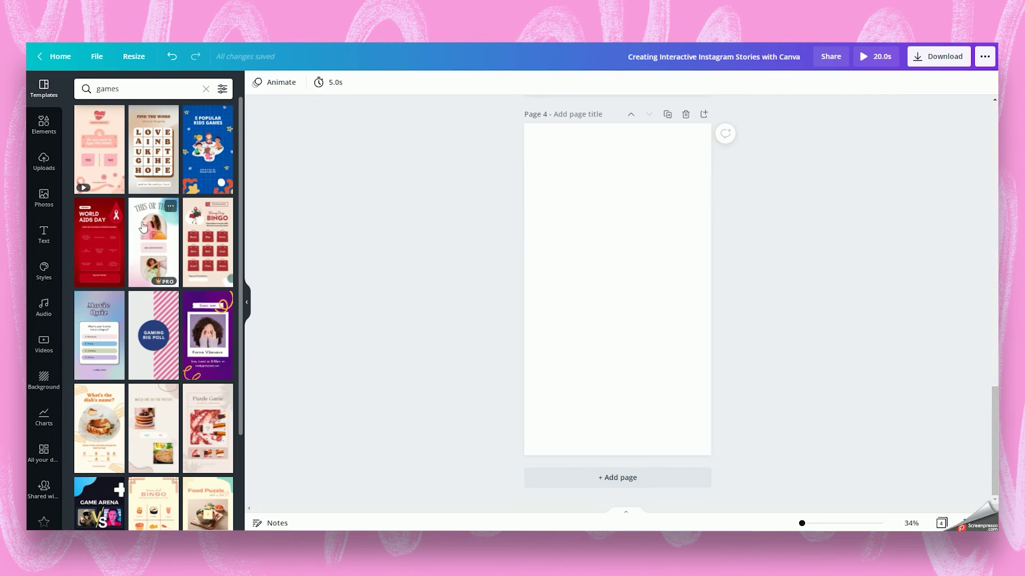
Step: Apply the "This or That" template to blank page 4, and add another page with the Bingo template
click(138, 221)
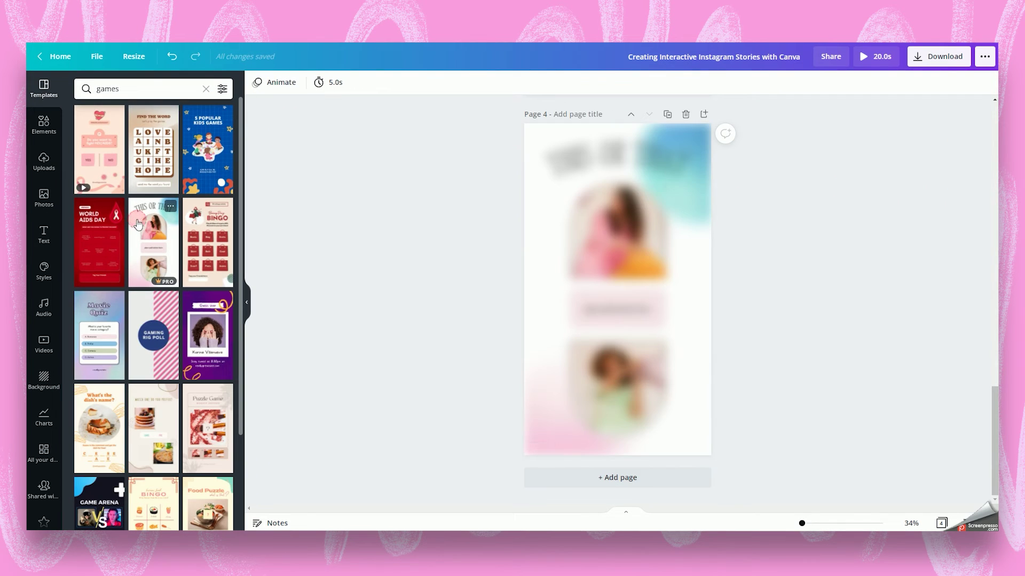
click(700, 327)
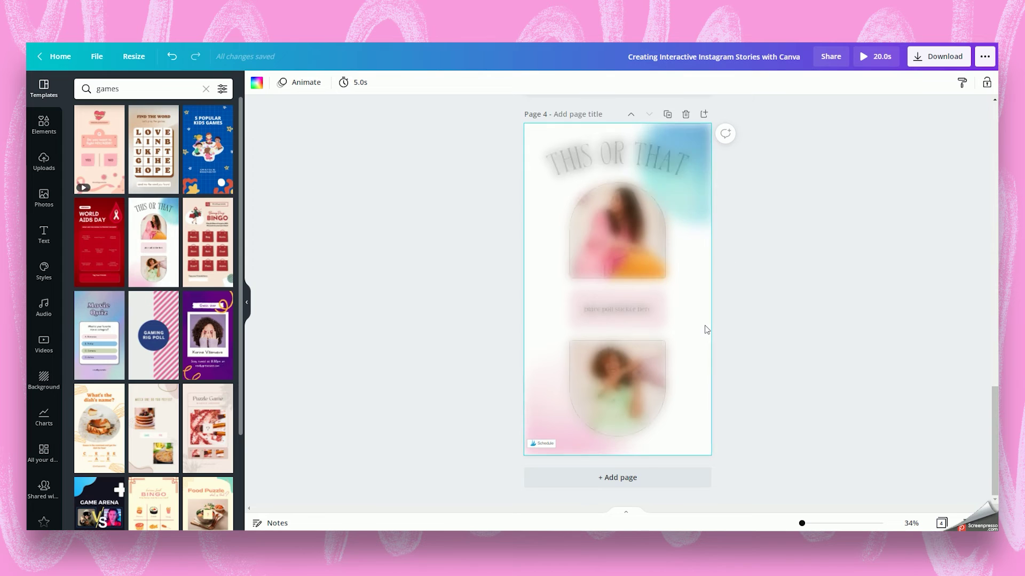
click(626, 479)
click(208, 242)
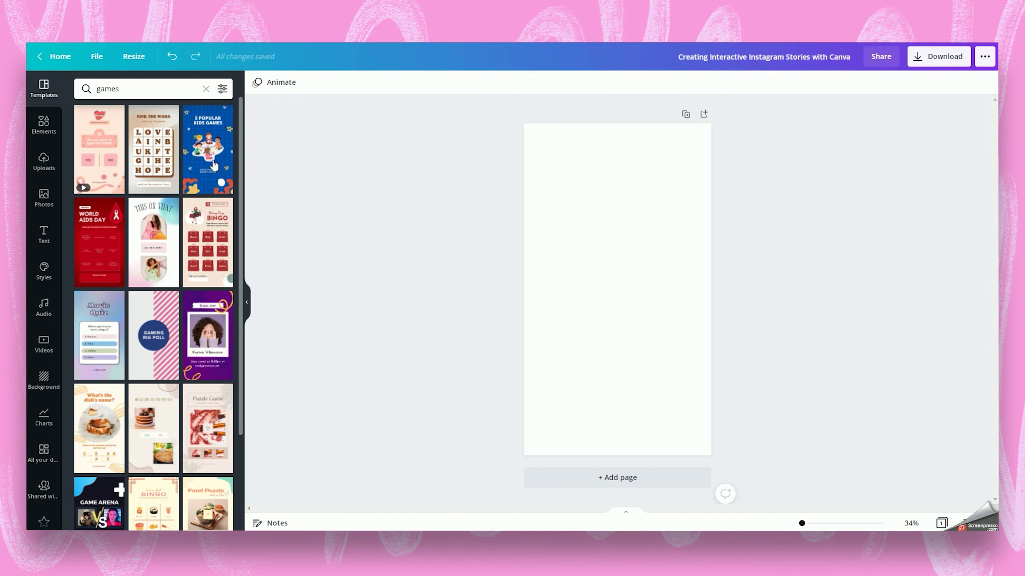
Step: Insert the smartphone frame from the Frames collection on the blank page and enlarge it
click(206, 90)
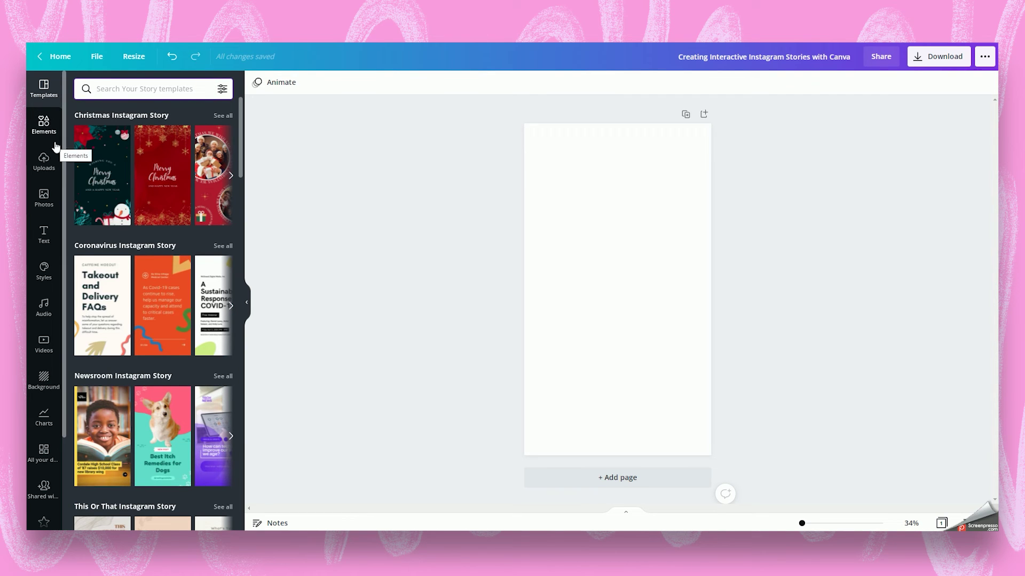
click(45, 130)
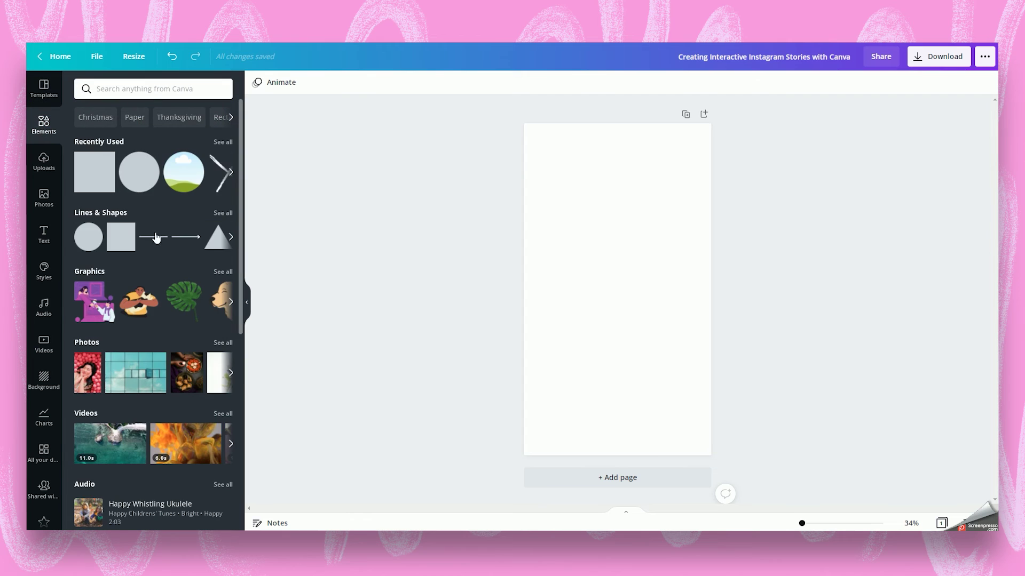
scroll(165, 255, down, 3)
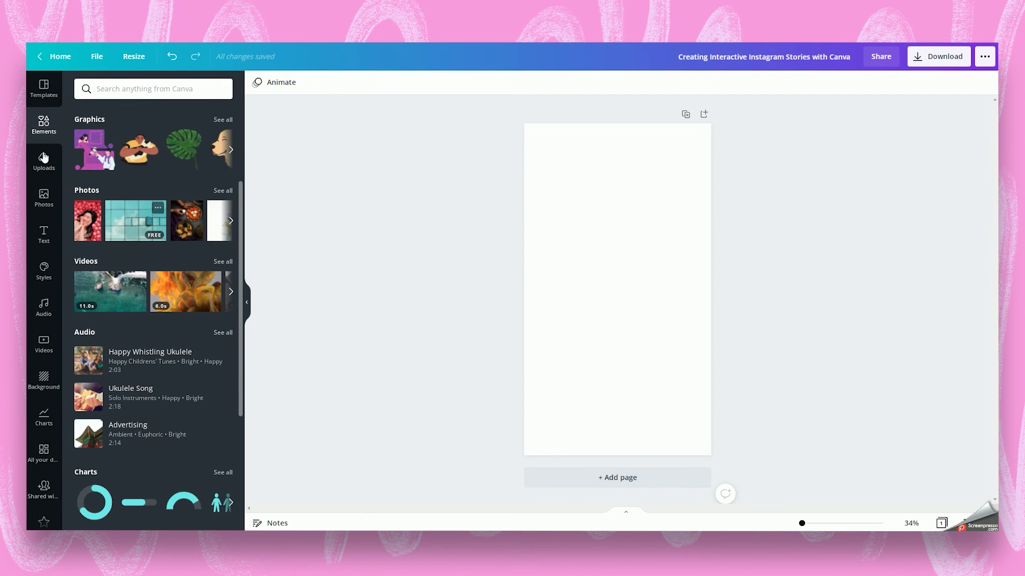
scroll(164, 253, down, 2)
scroll(161, 257, down, 3)
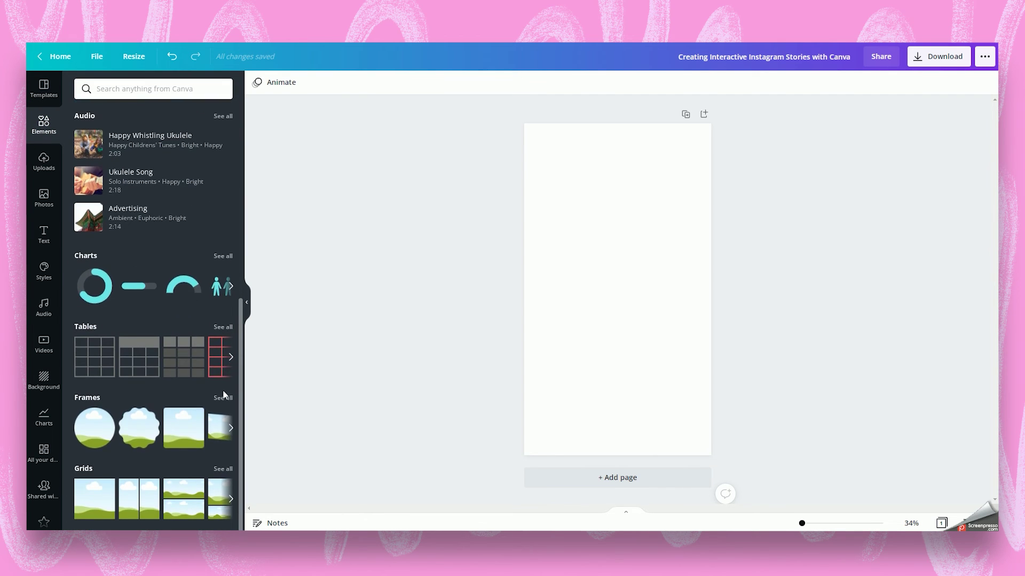
click(222, 395)
scroll(152, 307, down, 5)
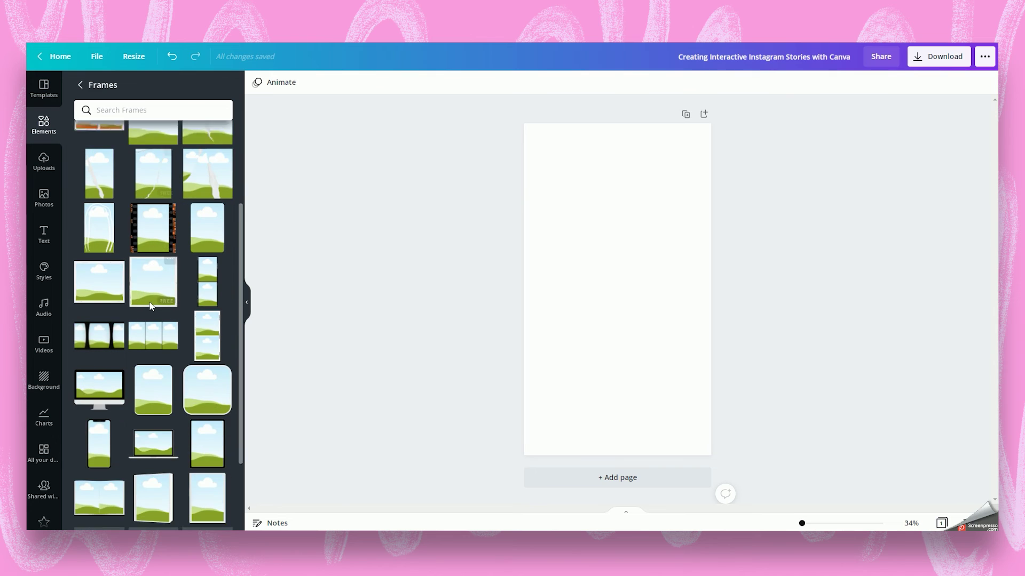
click(103, 353)
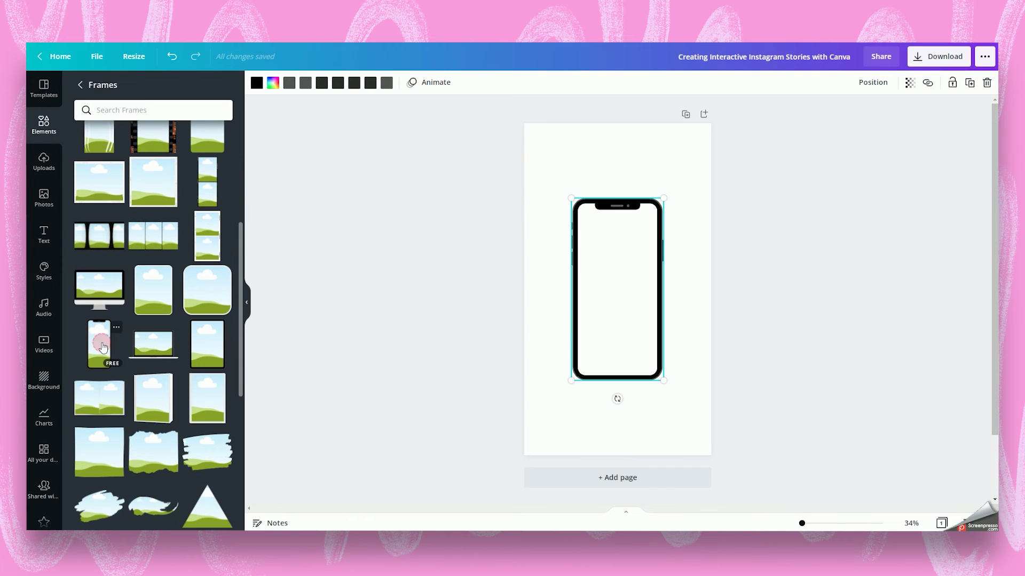
drag(665, 384, 681, 417)
Step: Add a full-width single-photo grid behind the phone frame, shrink it to a horizontal band, and shift both towards the page's lower part
click(81, 85)
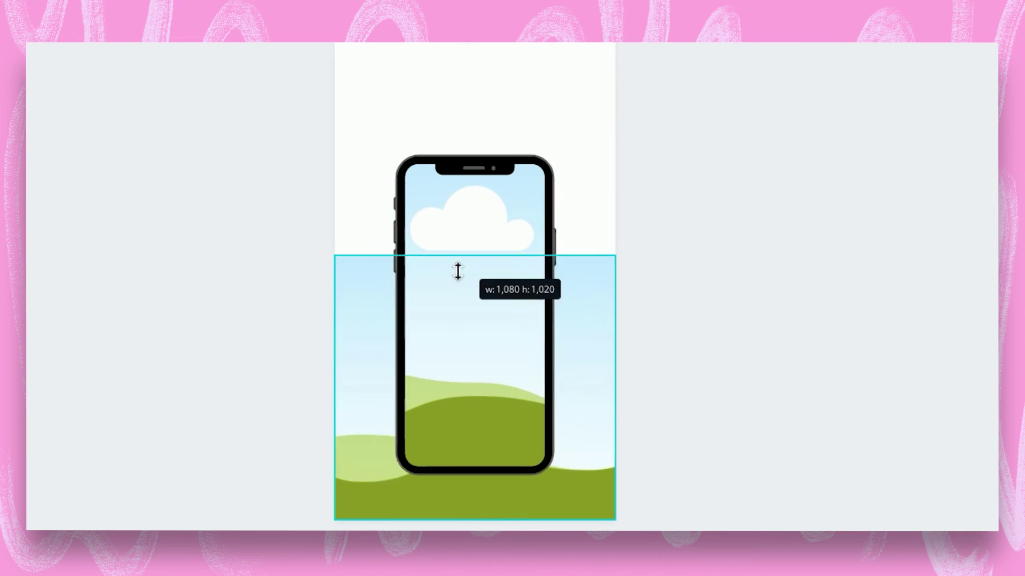
drag(457, 270, 487, 405)
click(522, 180)
drag(522, 180, 543, 229)
key(ctrl+a)
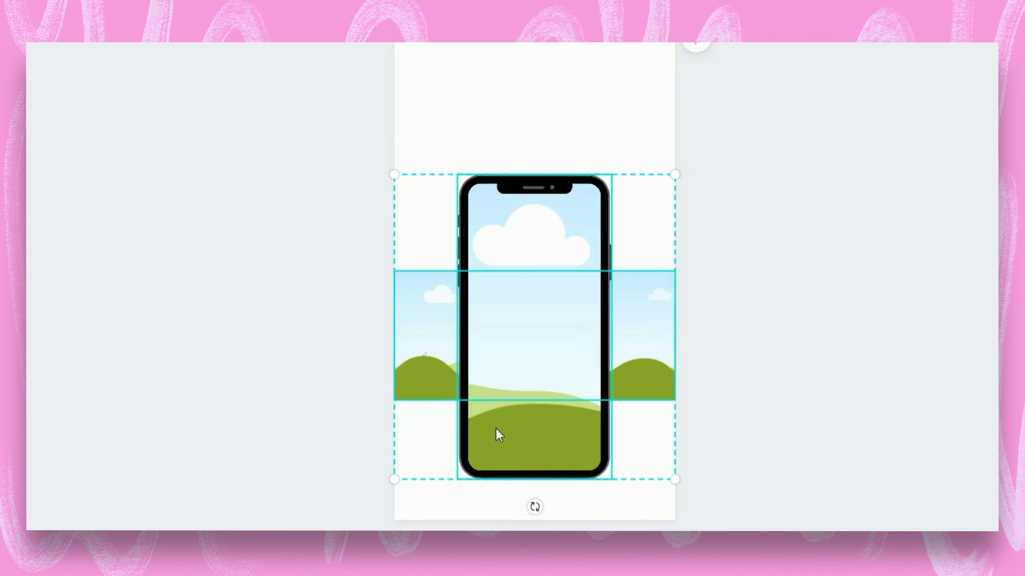
drag(495, 428, 515, 447)
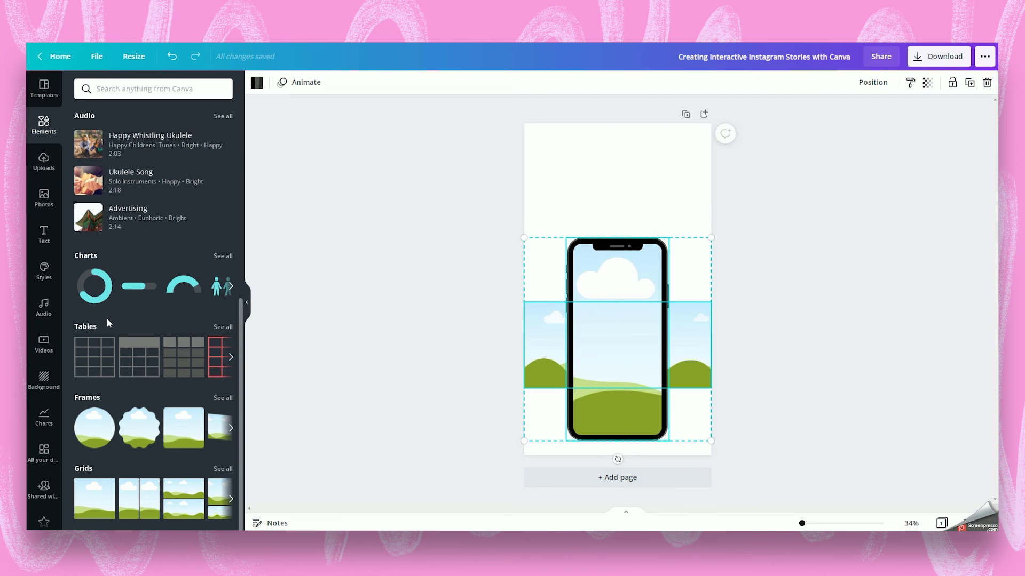
Step: Fill both the phone frame and the grid band with the fireplace living-room photo, adjusting the image's position inside the phone
click(44, 198)
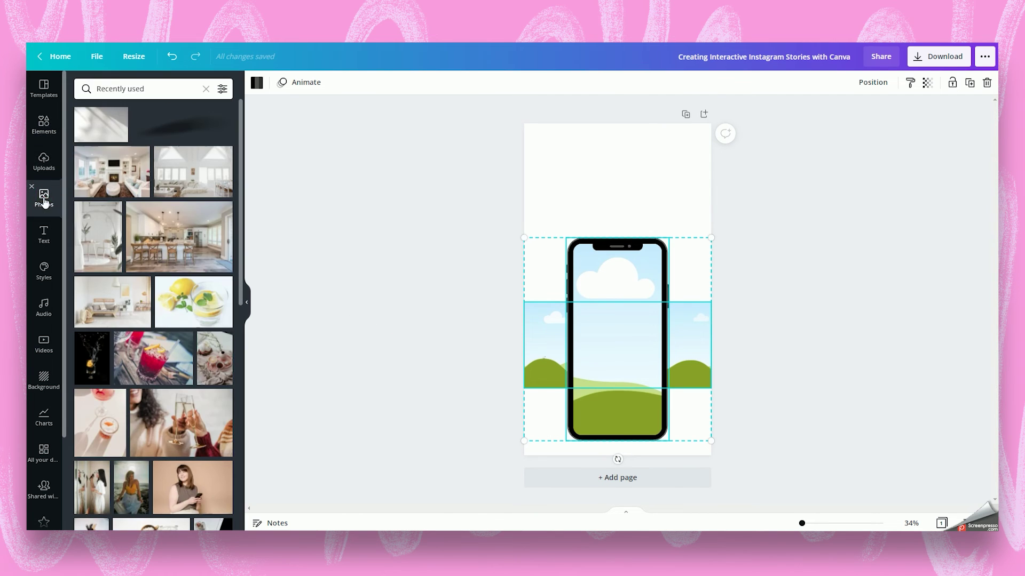
drag(105, 175, 626, 322)
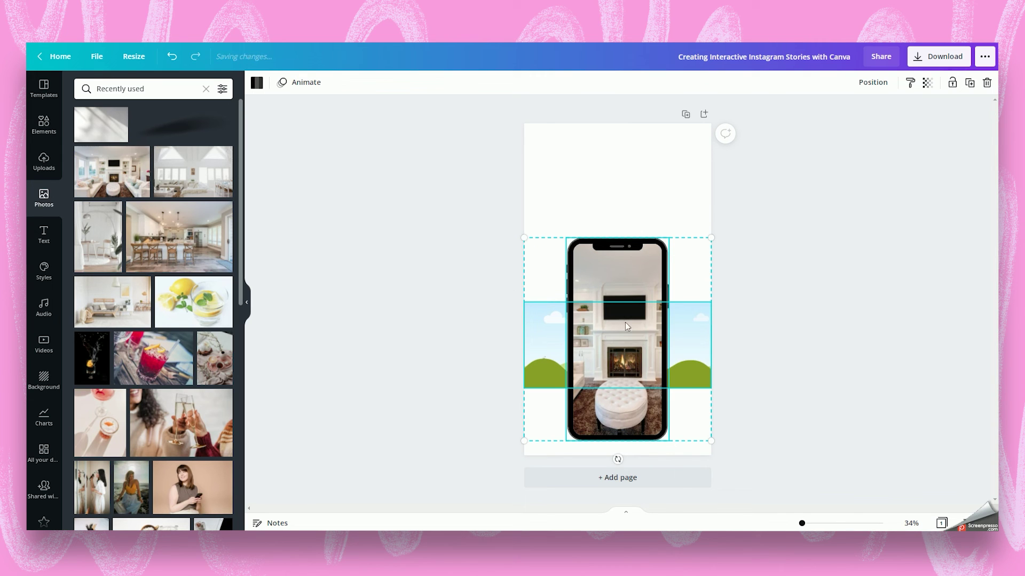
click(622, 277)
double_click(623, 277)
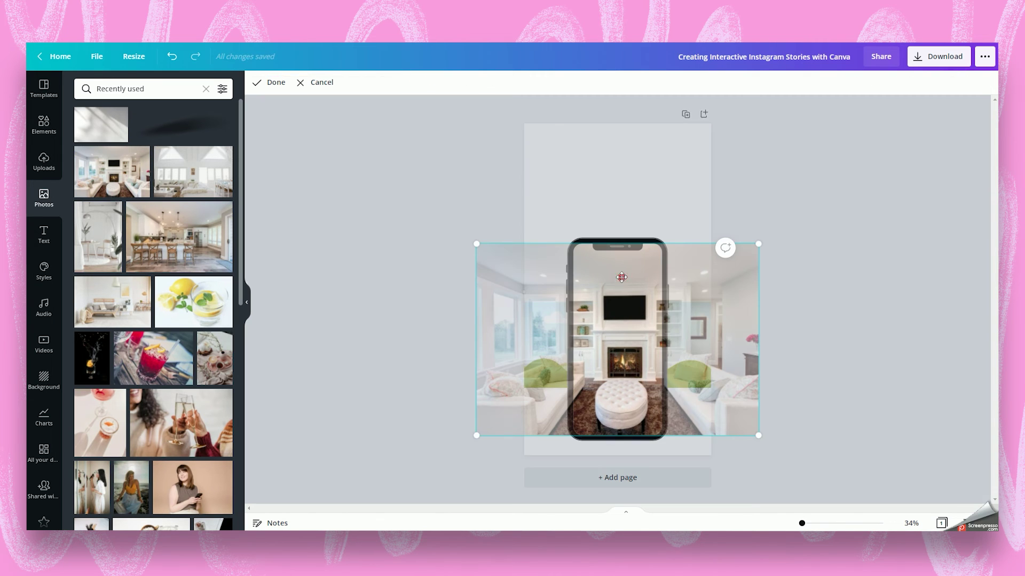
click(348, 181)
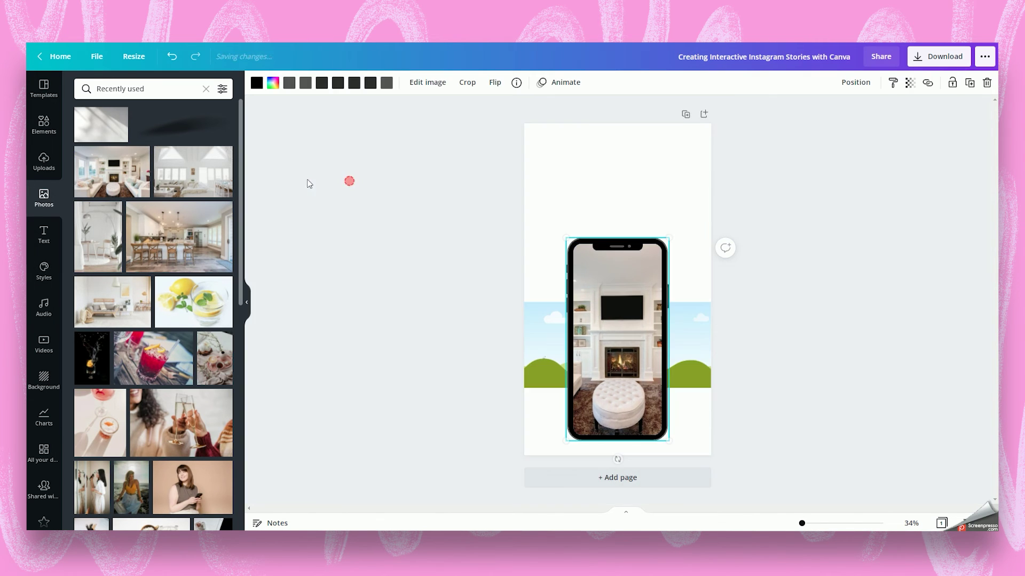
drag(112, 171, 539, 342)
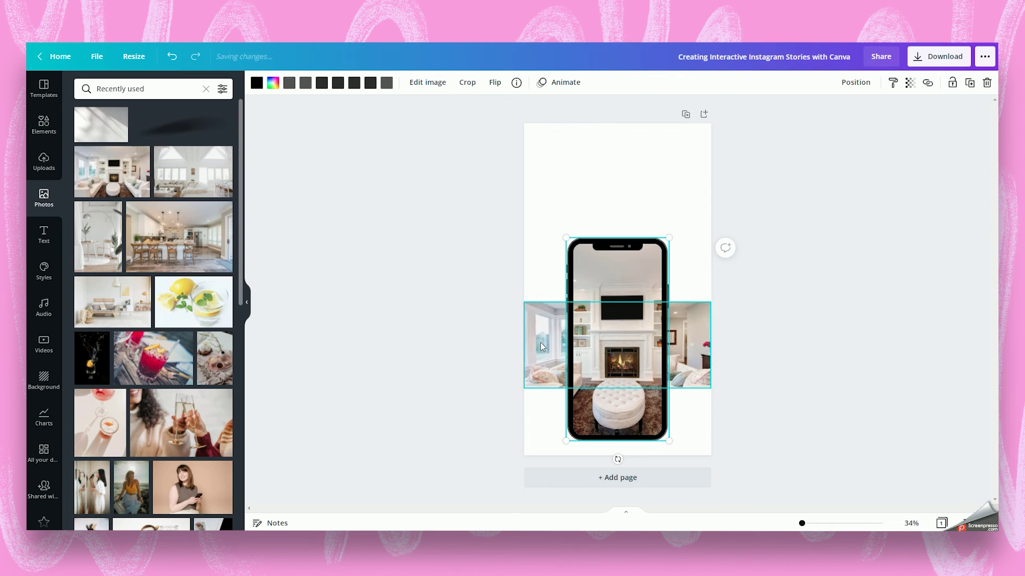
click(771, 336)
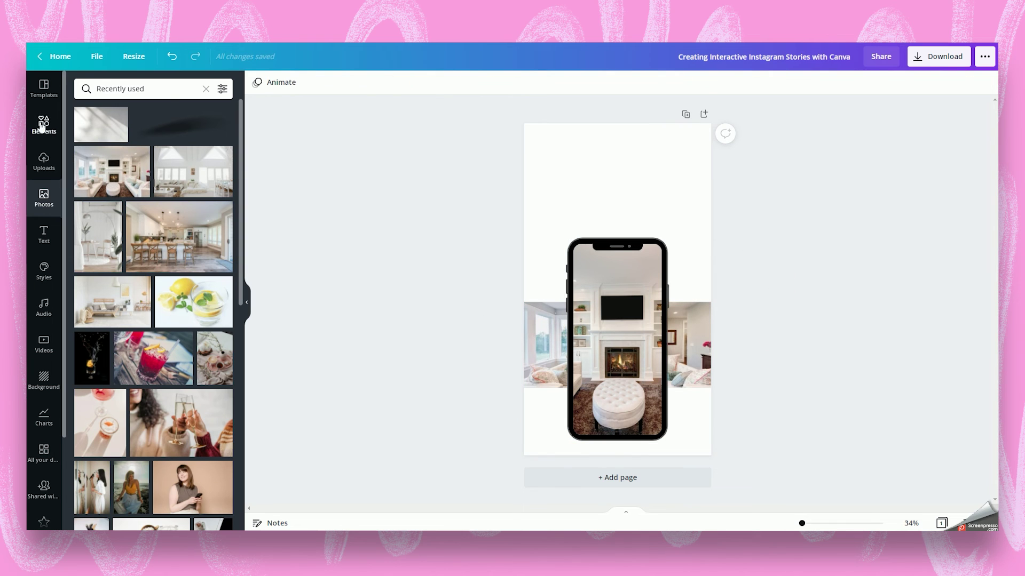
Step: Add a body-text line above the phone reading "New Project" and make it uppercase
click(44, 235)
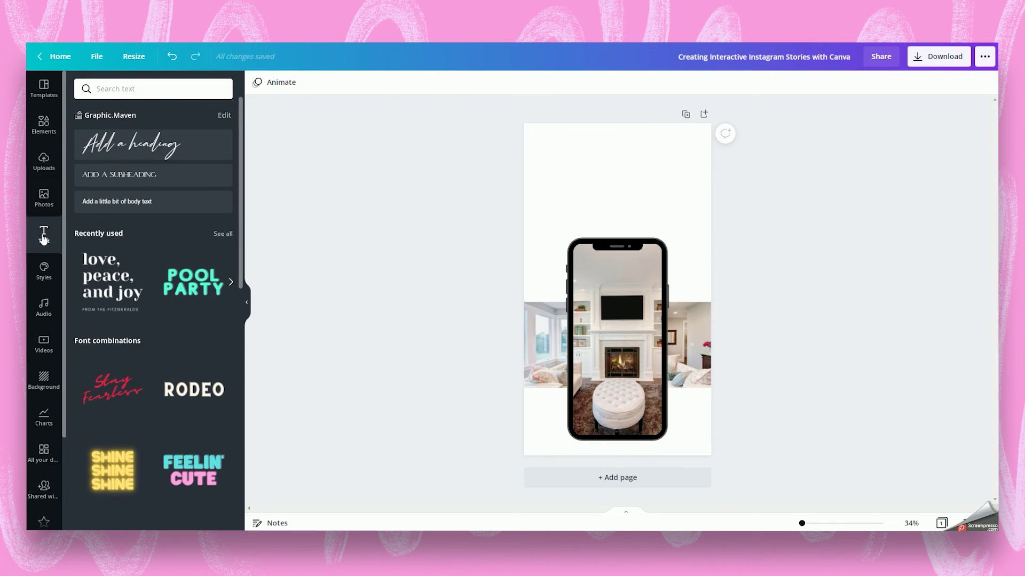
drag(116, 202, 596, 196)
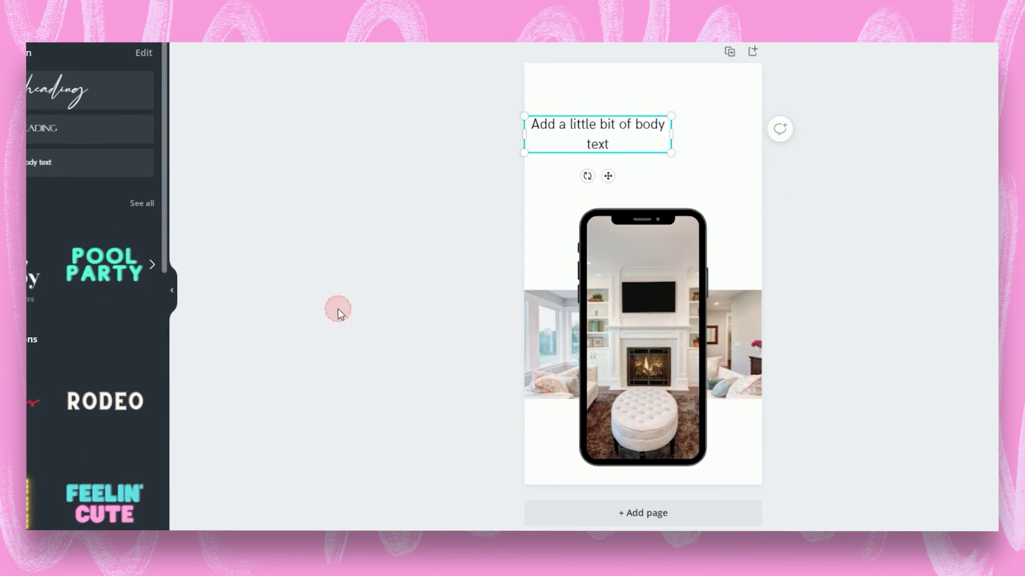
text(New Project)
key(ctrl+shift+k)
text(New Project)
double_click(567, 143)
text(View our latest project creation on our new website)
click(344, 45)
click(316, 160)
click(660, 137)
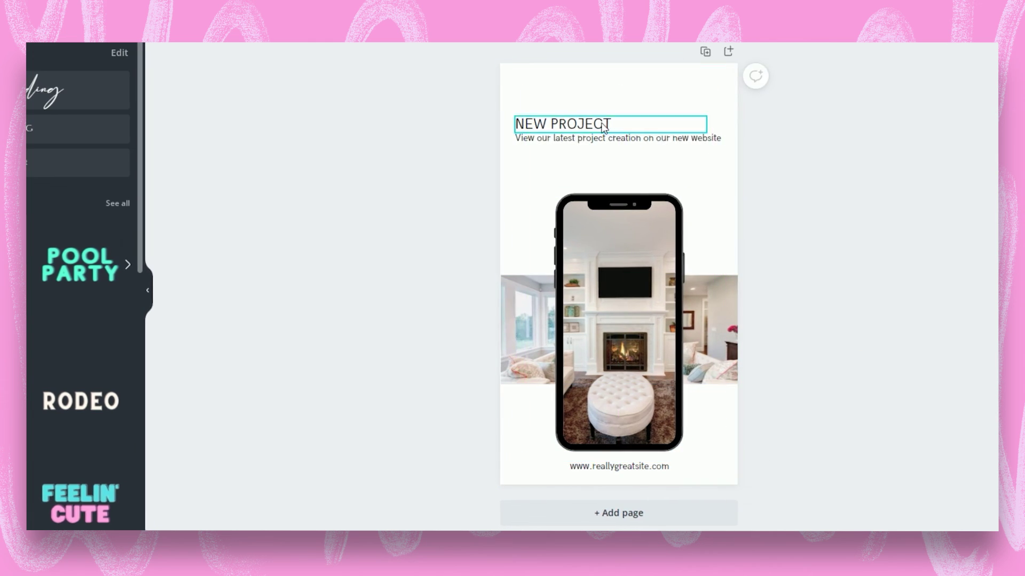
Step: Set the page background to a light beige colour
click(540, 114)
click(575, 75)
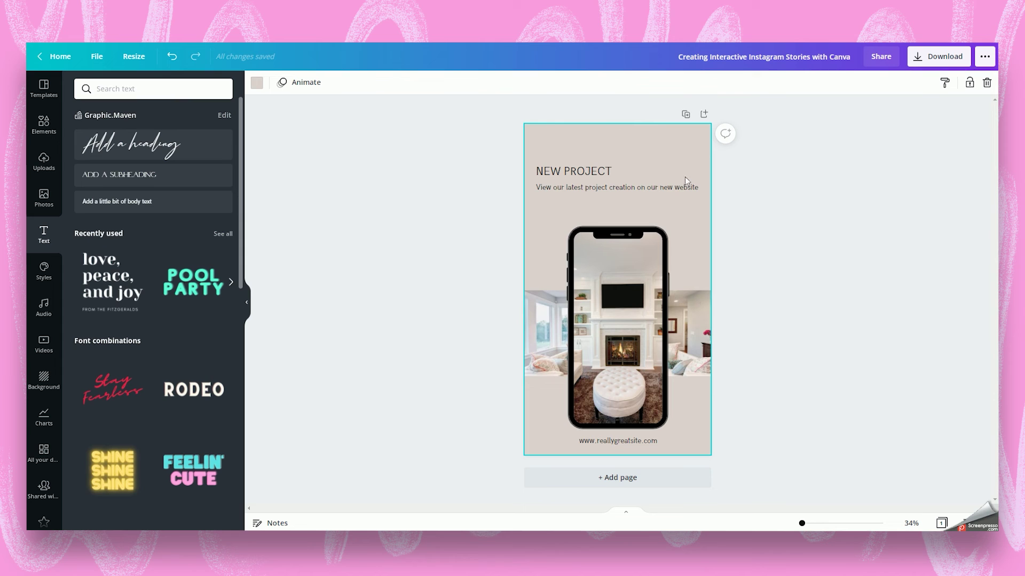
Step: Narrow the description's text box so it wraps onto two lines, and set its line spacing to 1.05
click(639, 190)
drag(704, 189, 657, 190)
click(554, 83)
click(639, 138)
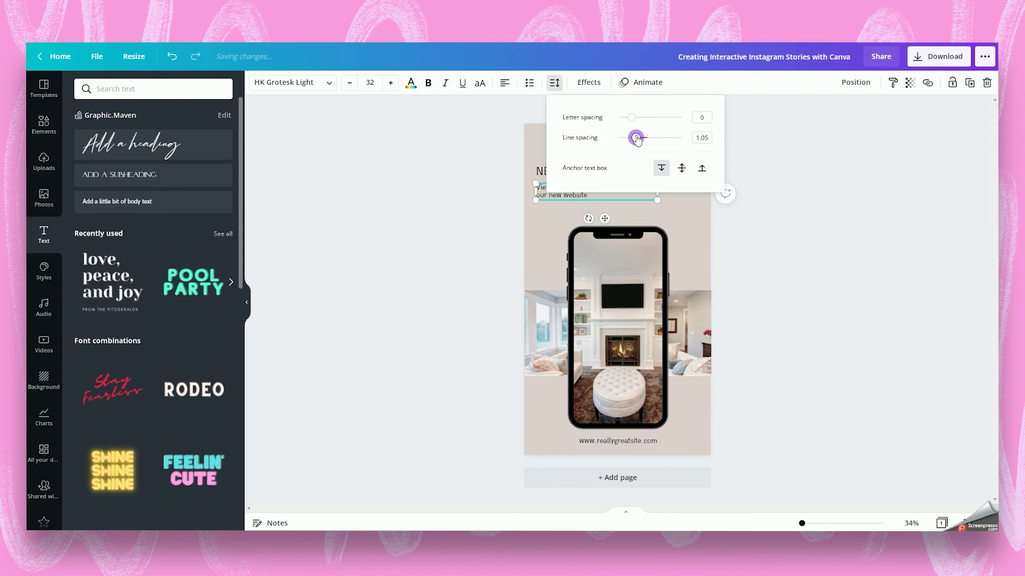
click(805, 226)
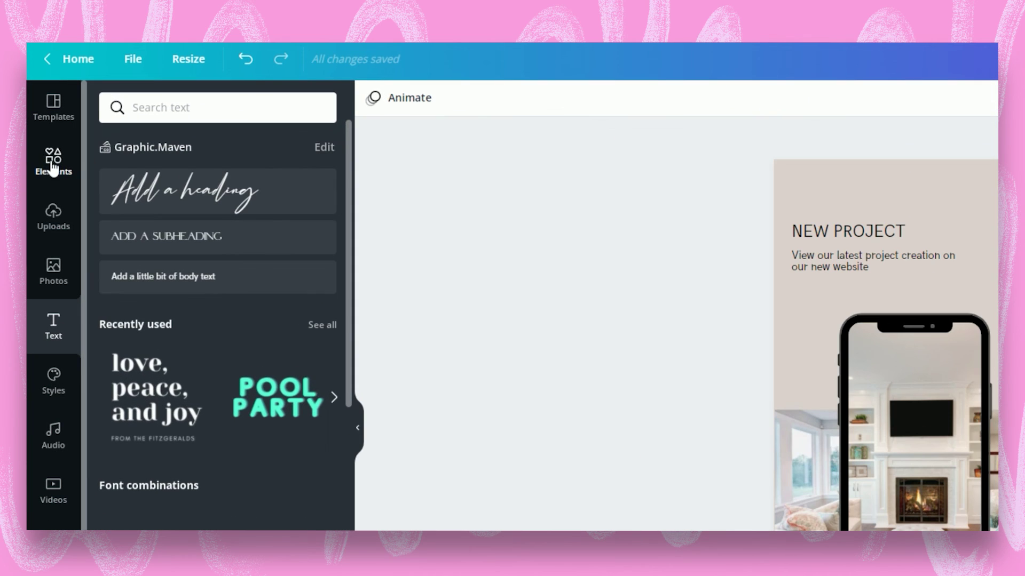
Step: Search the elements for "animated" and browse the animated graphics
click(44, 128)
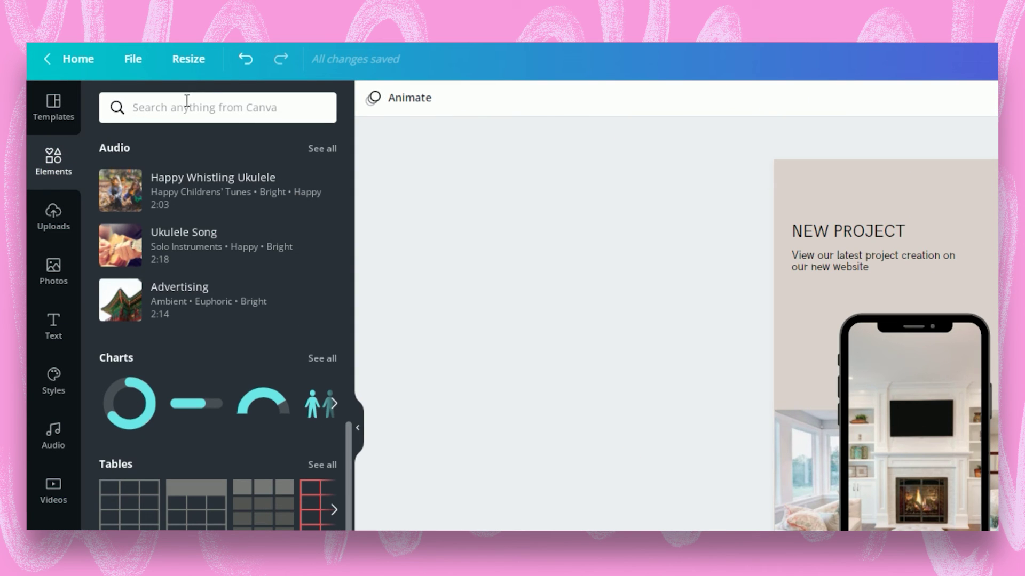
click(153, 109)
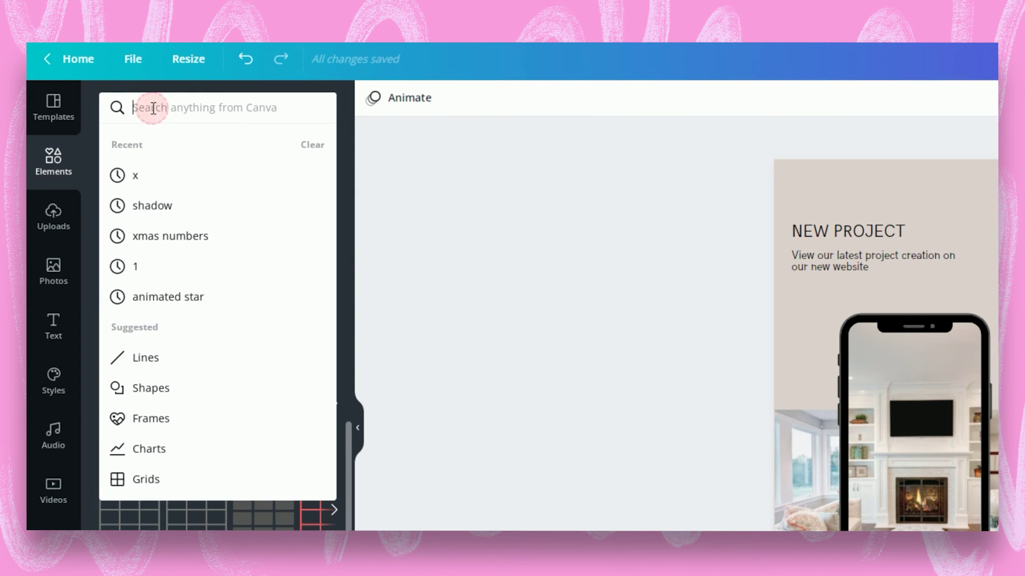
text(animated)
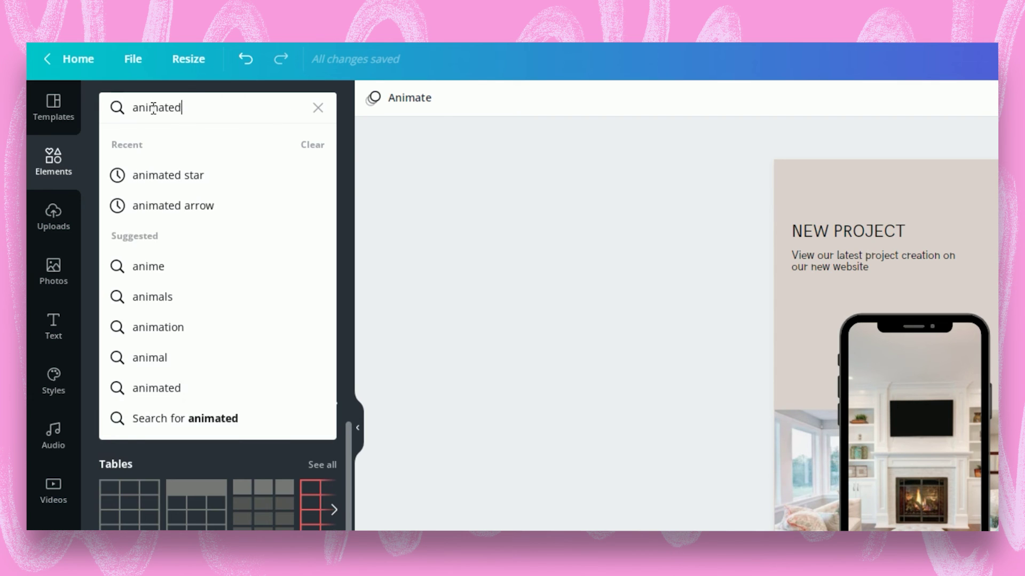
key(Return)
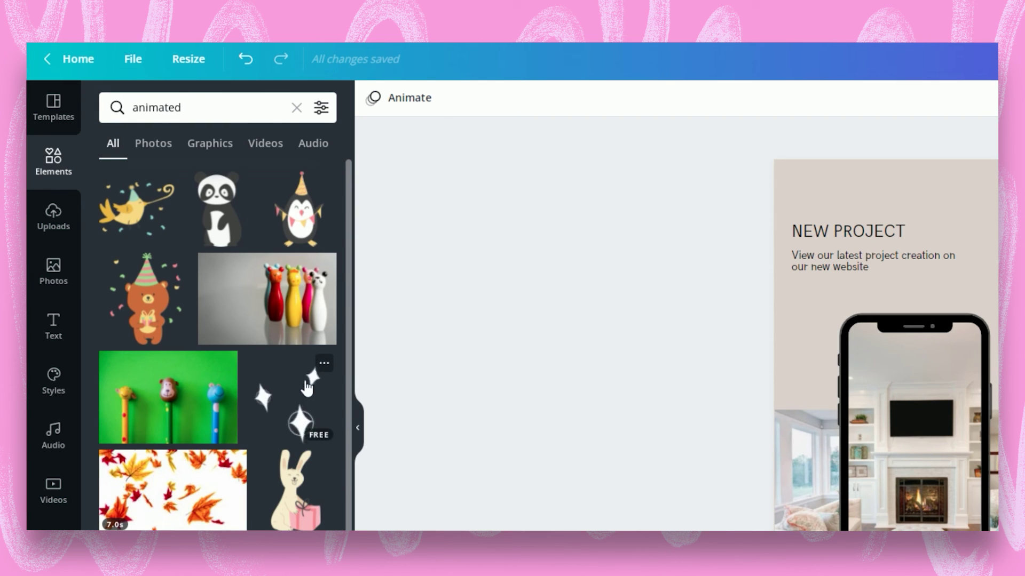
scroll(307, 387, down, 1)
scroll(307, 387, down, 10)
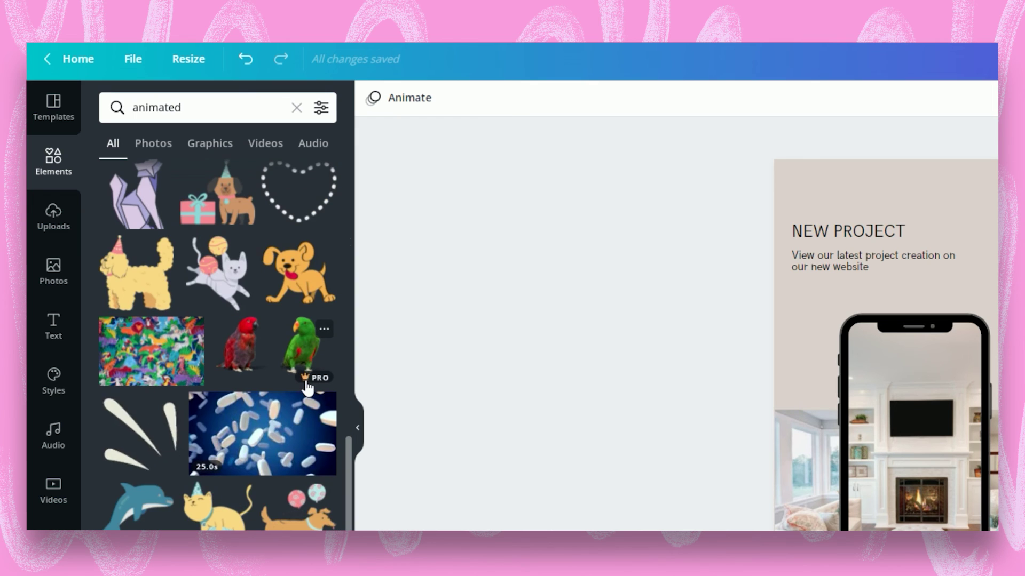
Step: Search the elements for "animated arrow", insert the looping white arrow, and place it small and rotated between the description and the phone
click(296, 107)
click(184, 110)
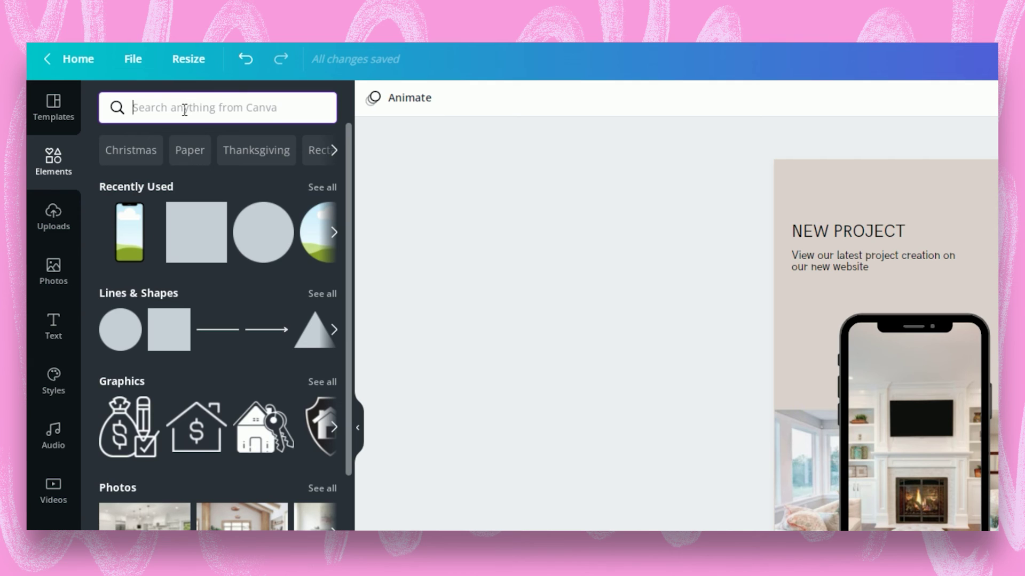
text(arrow)
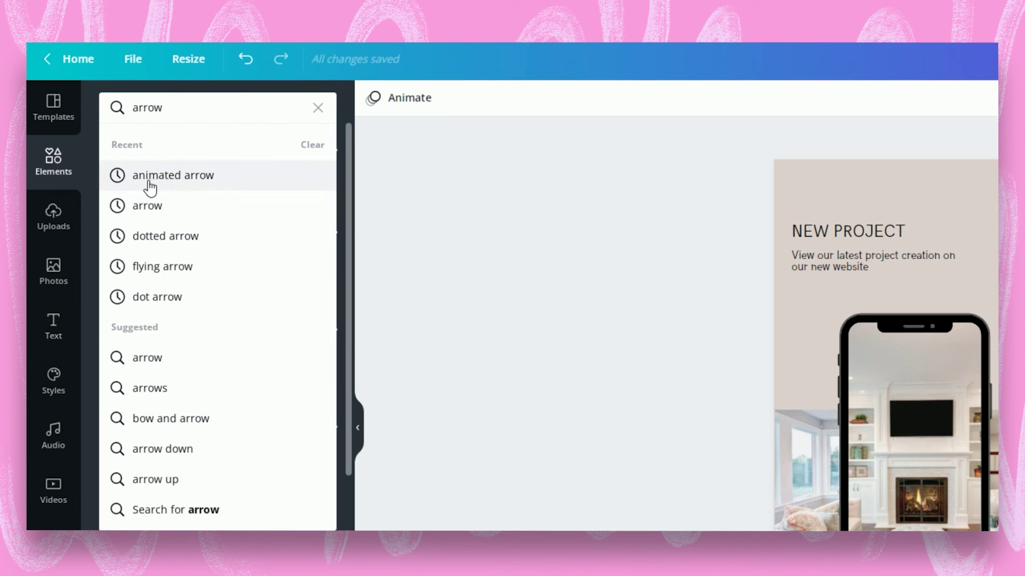
click(188, 181)
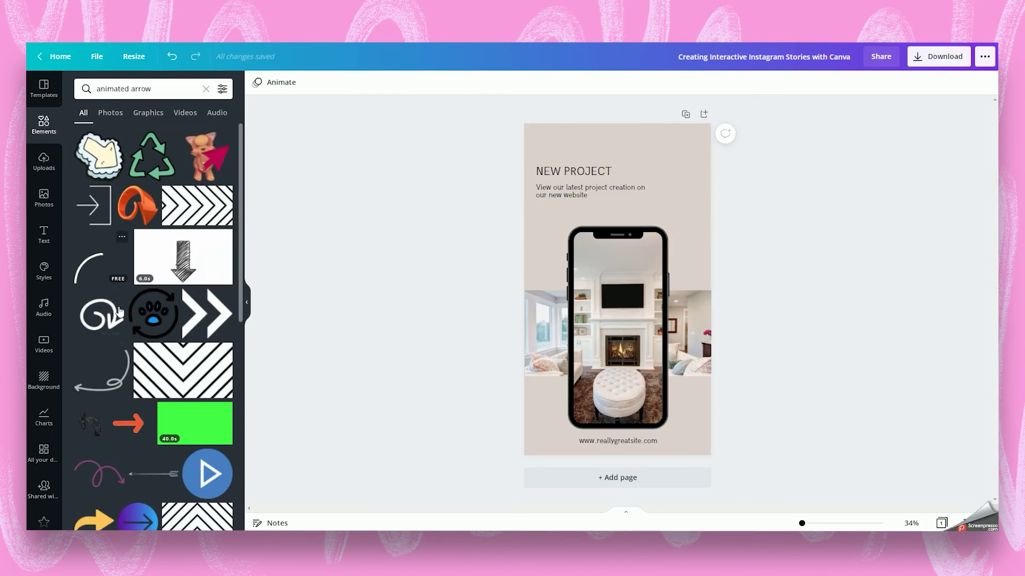
scroll(170, 446, down, 3)
scroll(121, 313, up, 2)
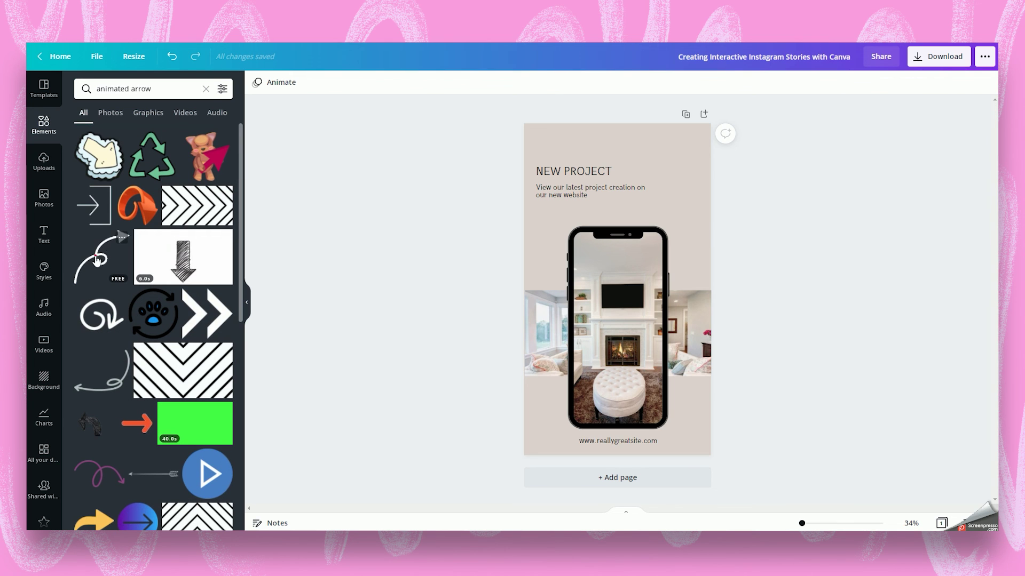
click(96, 267)
drag(691, 361, 558, 203)
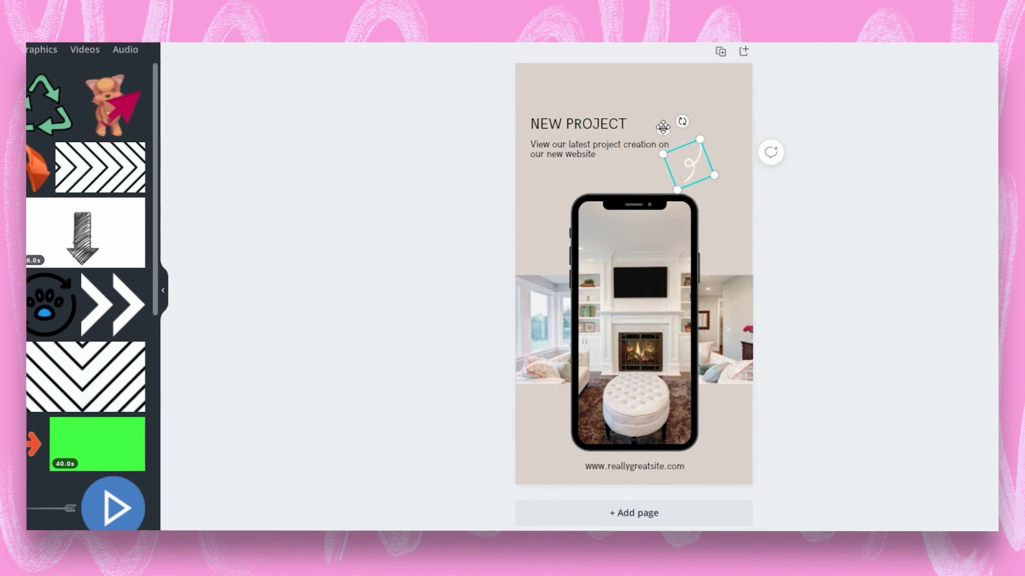